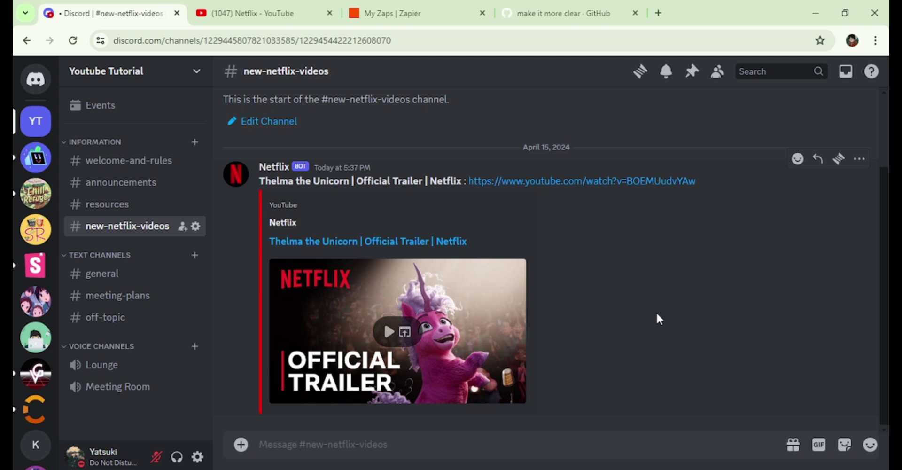
# Step: View the Netflix bot's profile card on its trailer post, then go to the Netflix YouTube channel page
pyautogui.click(248, 184)
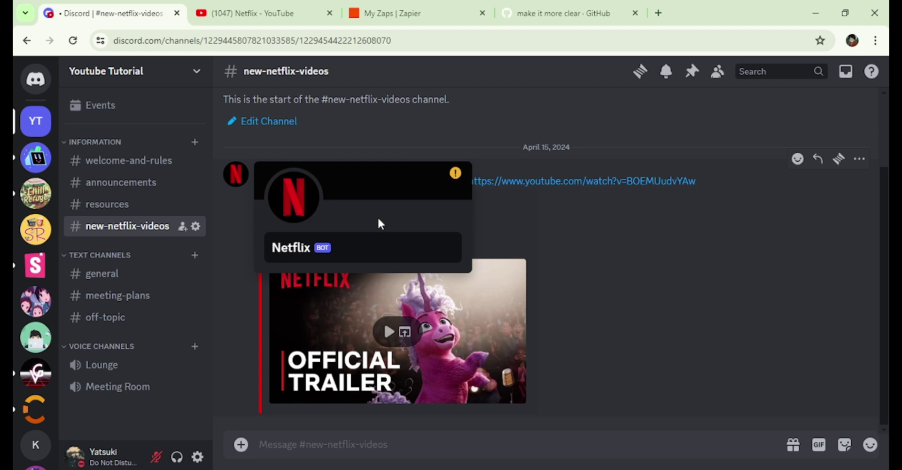
pyautogui.click(281, 14)
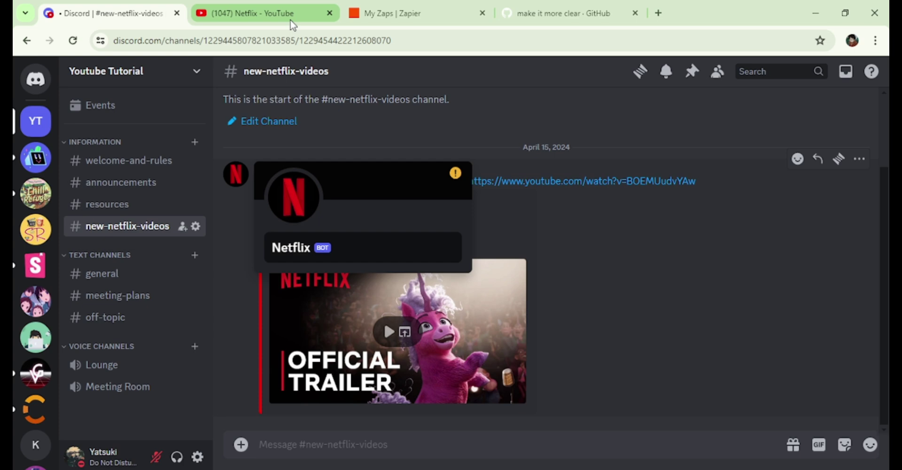
# Step: Scroll through the zapier-discord-webhook.js gist code after checking the empty My Zaps folder
pyautogui.scroll(-3, 588, 263)
pyautogui.scroll(3, 589, 262)
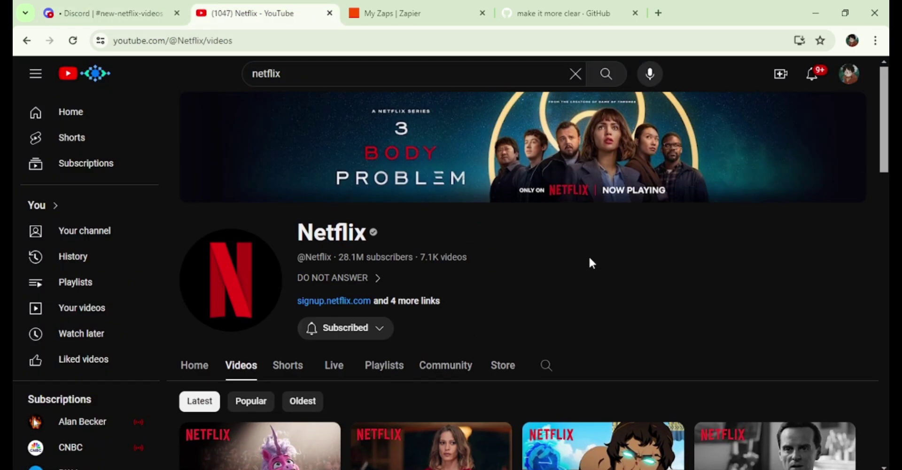
pyautogui.click(437, 14)
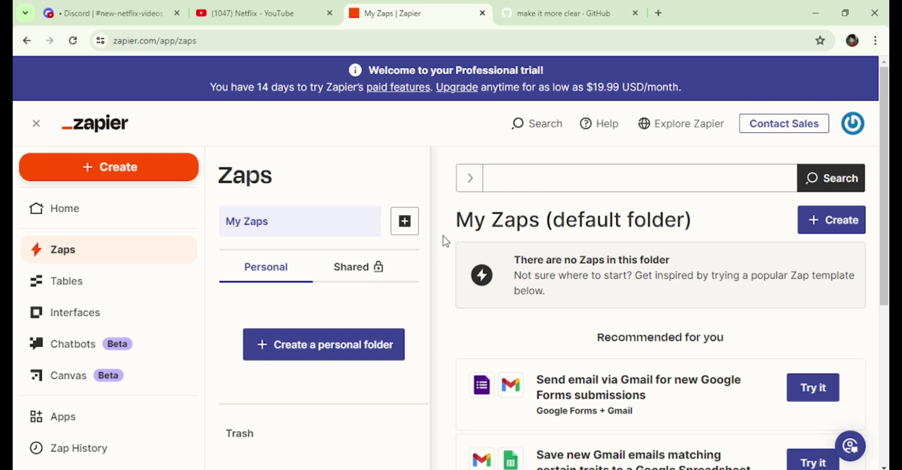
pyautogui.click(548, 15)
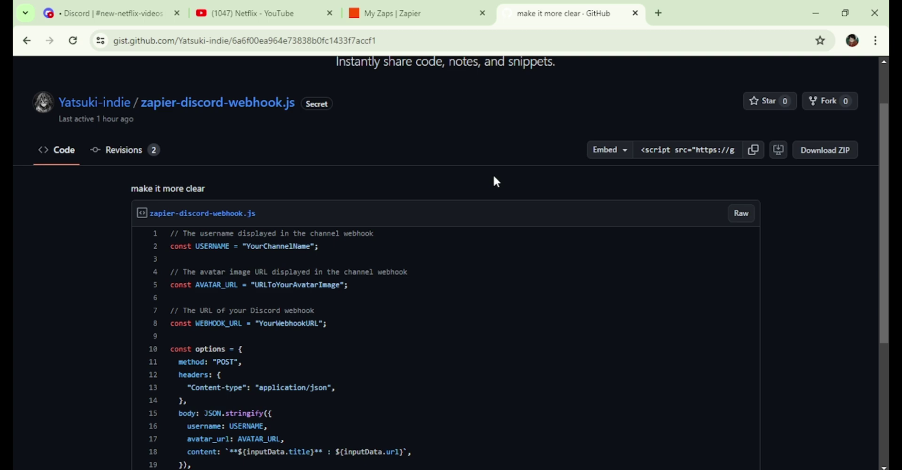
pyautogui.scroll(-3, 494, 178)
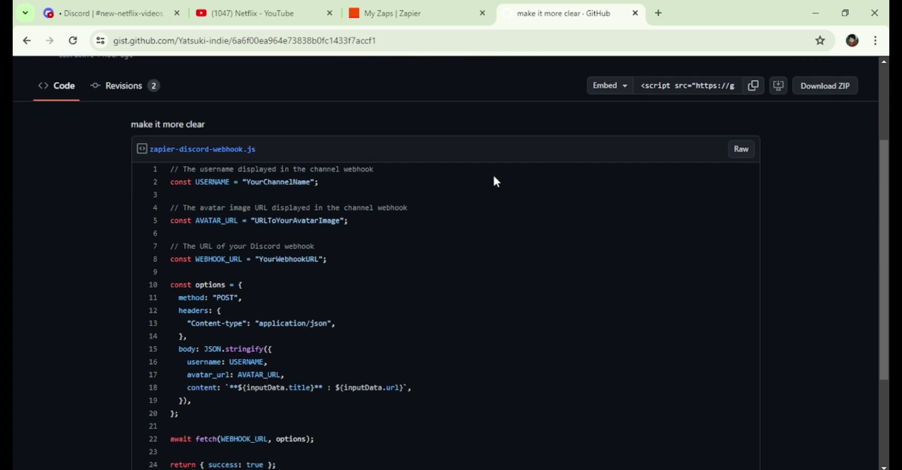
pyautogui.scroll(5, 494, 179)
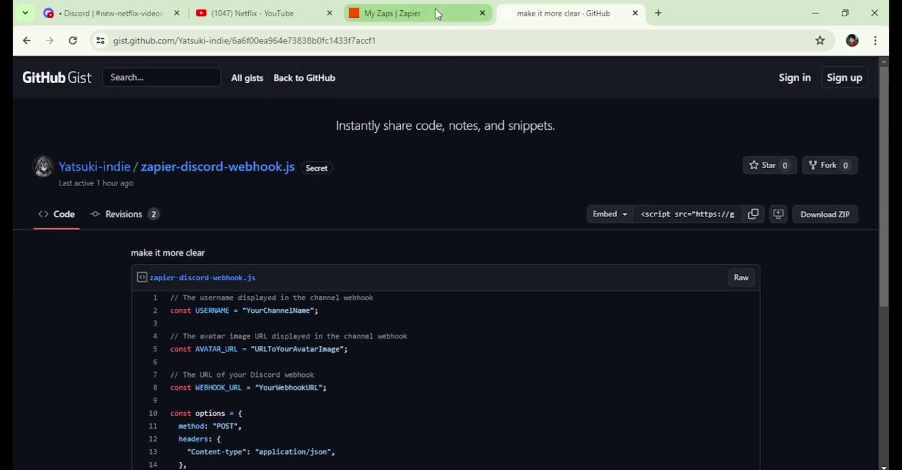
# Step: Create a new Zap and choose YouTube as its trigger app
pyautogui.click(435, 14)
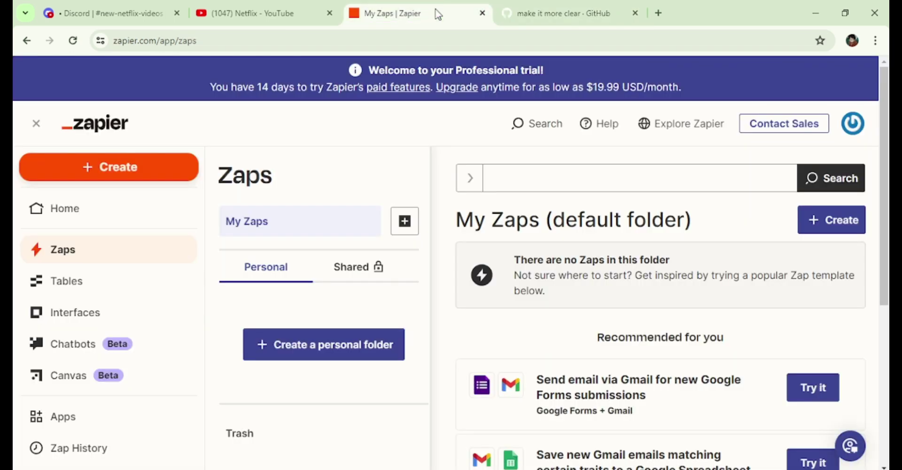
pyautogui.click(153, 171)
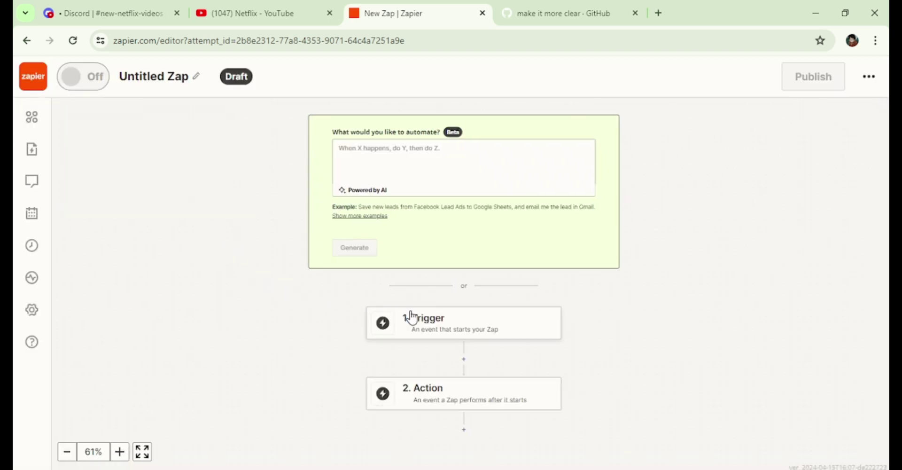
pyautogui.click(453, 326)
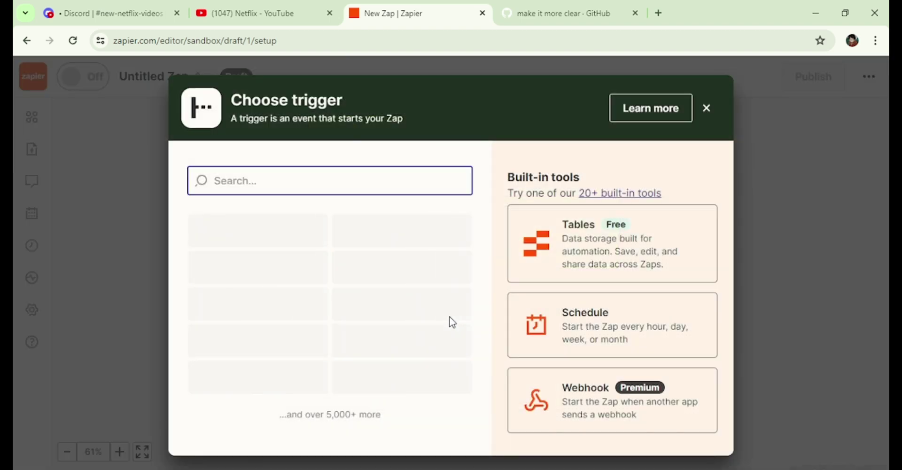
pyautogui.write('youtube')
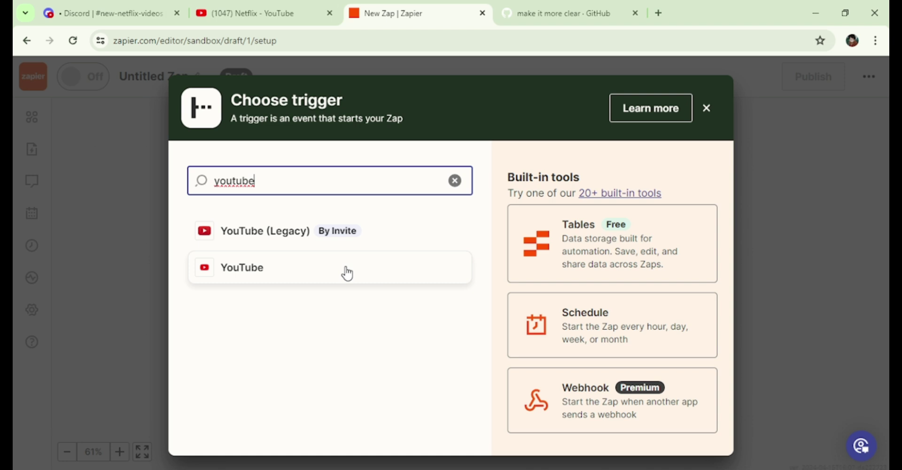
pyautogui.click(346, 271)
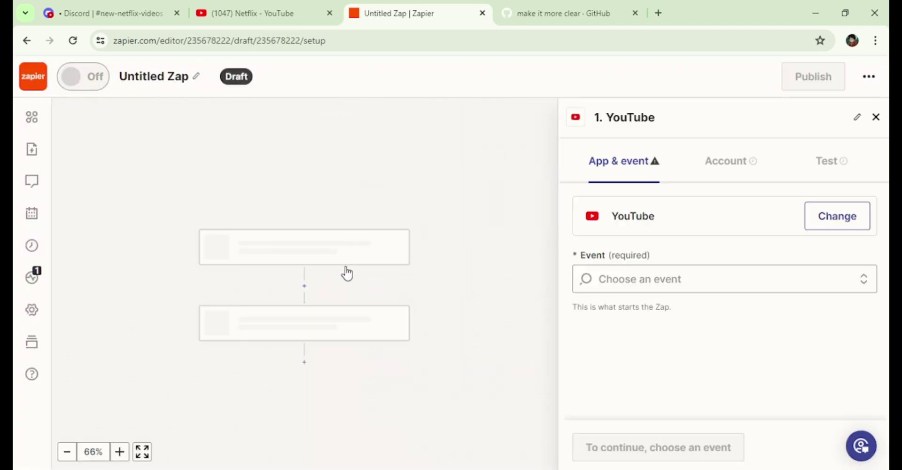
# Step: Set the trigger event to New Video In Channel, confirm the YouTube account, and view the Channel field's example ID
pyautogui.click(629, 284)
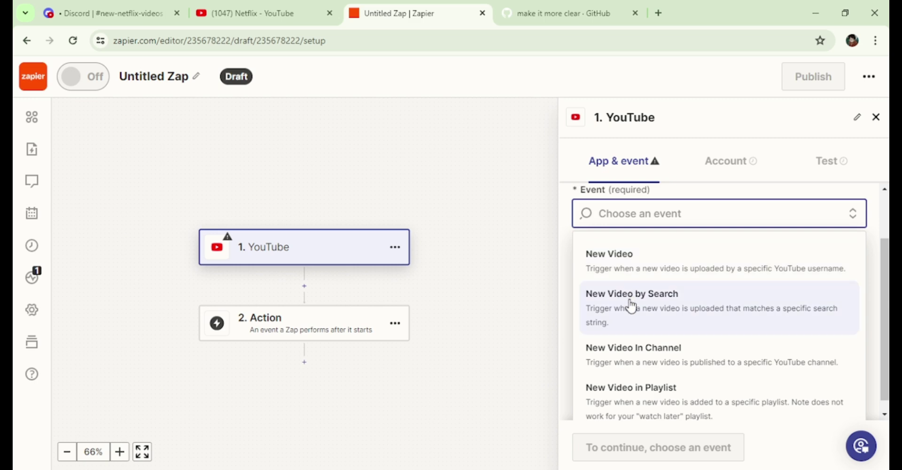
pyautogui.click(639, 362)
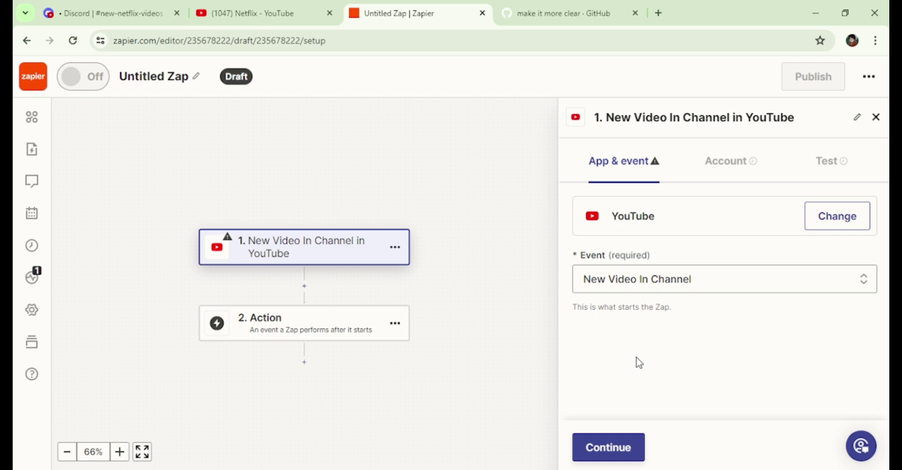
pyautogui.click(615, 450)
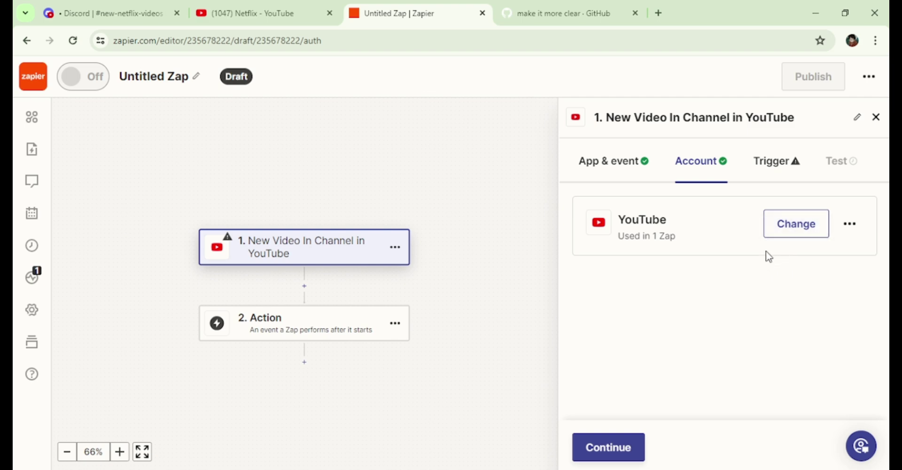
pyautogui.click(610, 448)
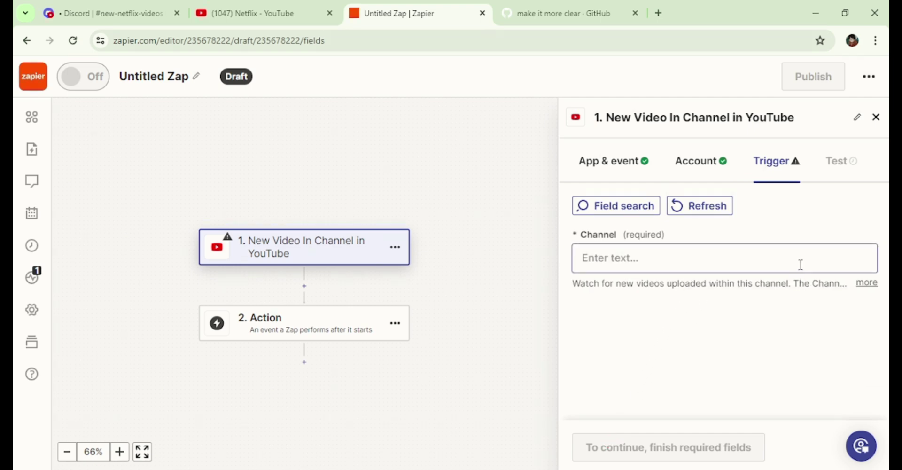
pyautogui.click(865, 282)
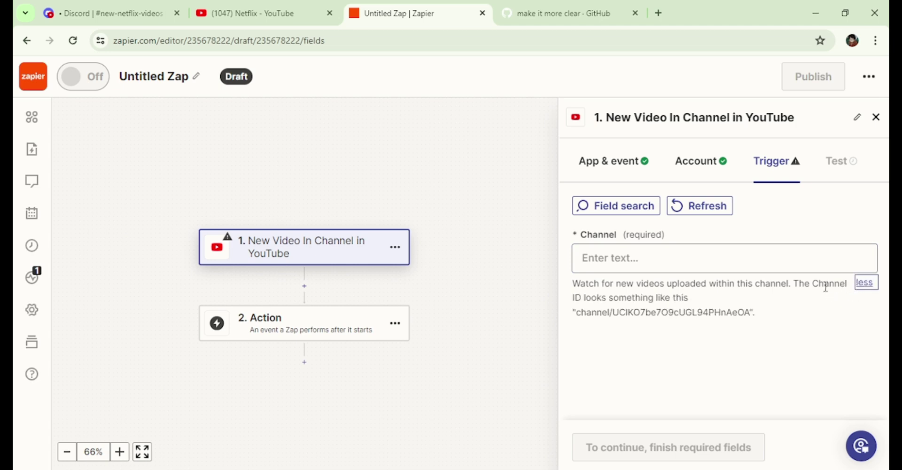
pyautogui.moveTo(614, 311); pyautogui.dragTo(749, 307)
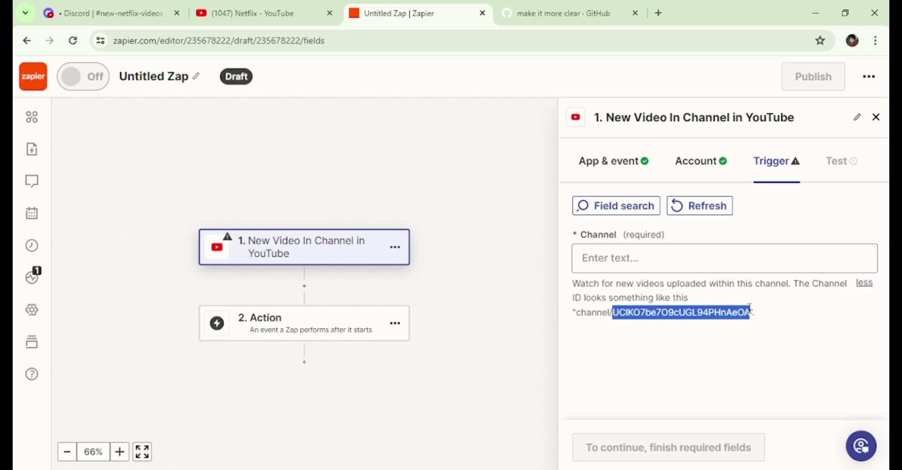
# Step: Copy the Netflix channel ID from its About panel's Share channel options
pyautogui.click(264, 15)
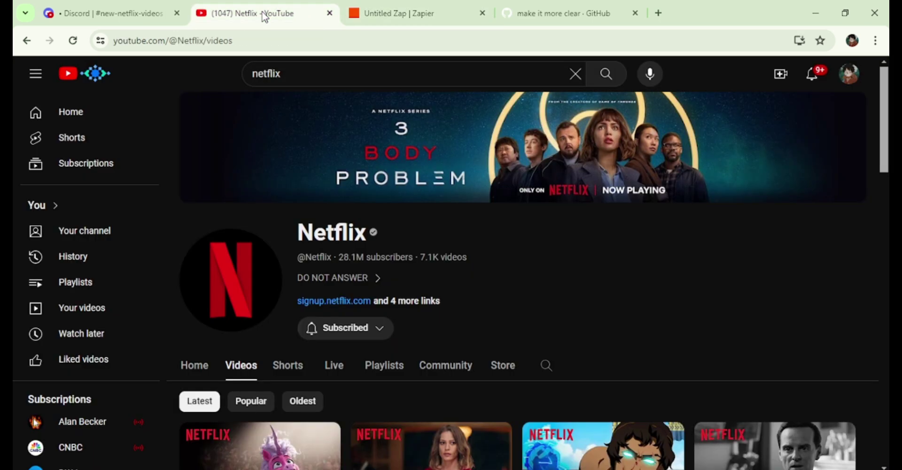
pyautogui.click(424, 302)
pyautogui.scroll(-6, 421, 302)
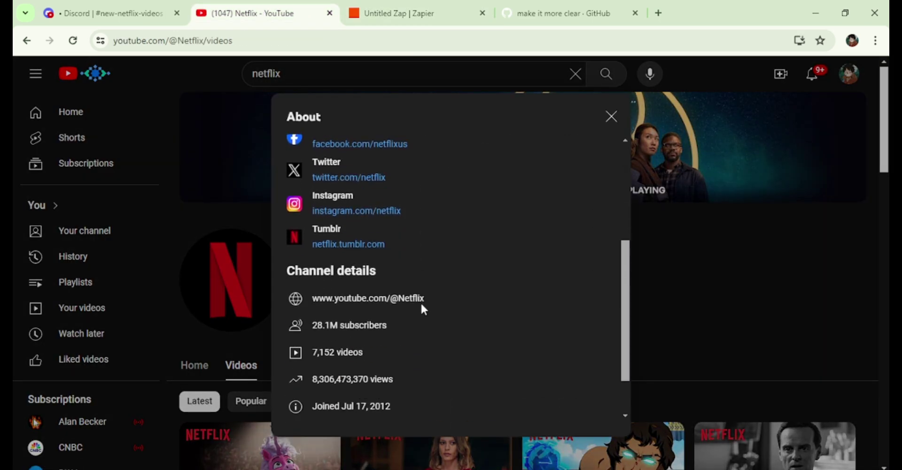
pyautogui.click(368, 411)
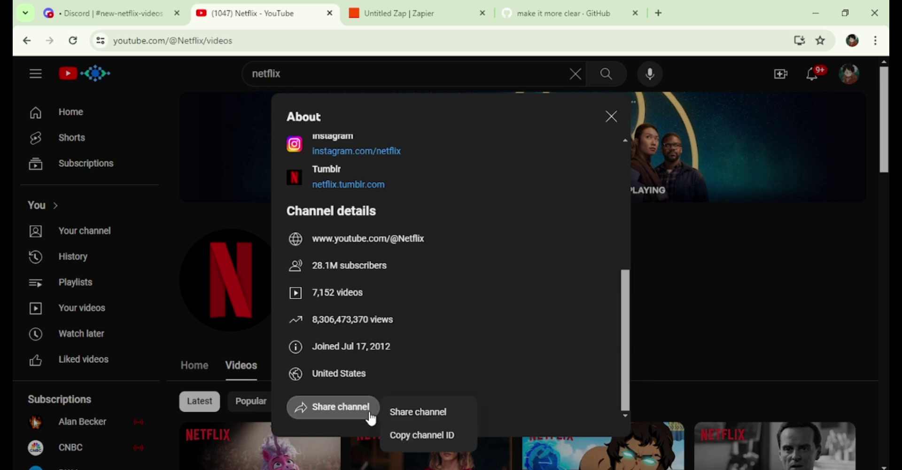
pyautogui.click(422, 435)
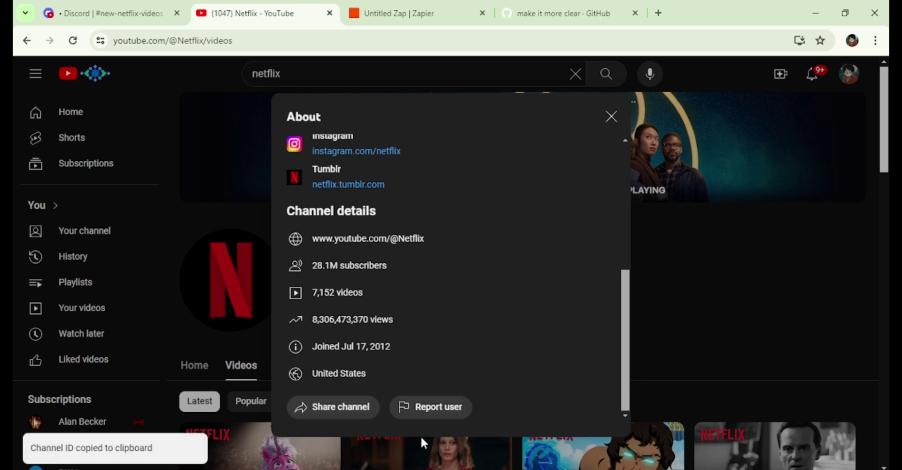
# Step: Paste the Netflix channel ID into the trigger's Channel field and continue to the Test step
pyautogui.click(400, 13)
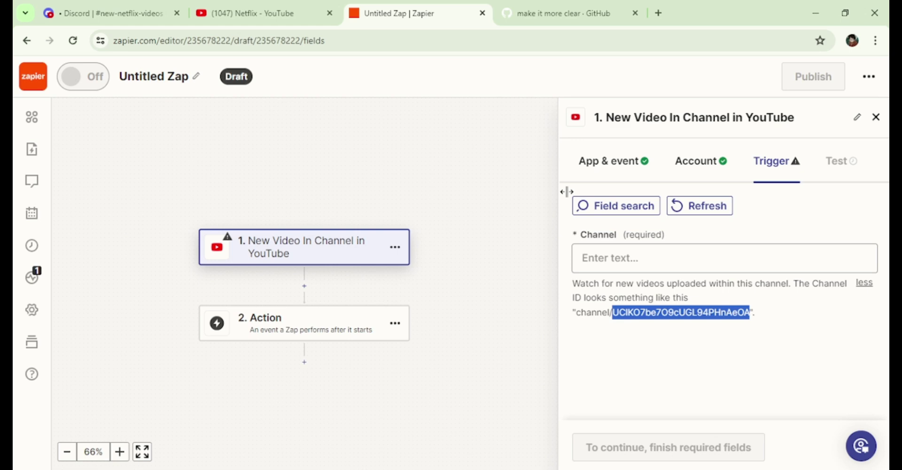
pyautogui.rightClick(619, 261)
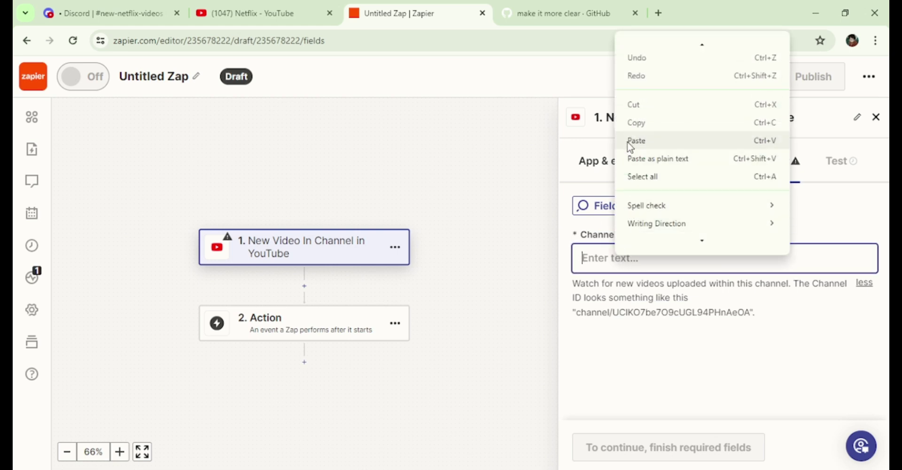
pyautogui.click(630, 142)
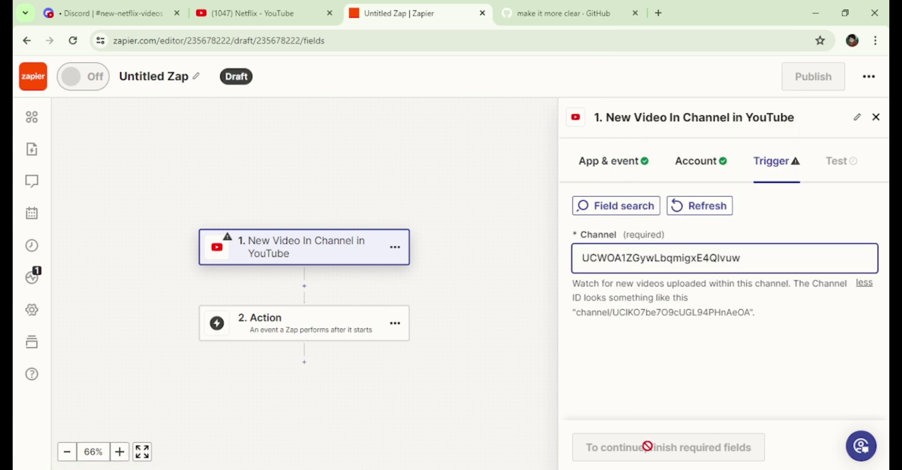
pyautogui.click(687, 169)
pyautogui.click(606, 448)
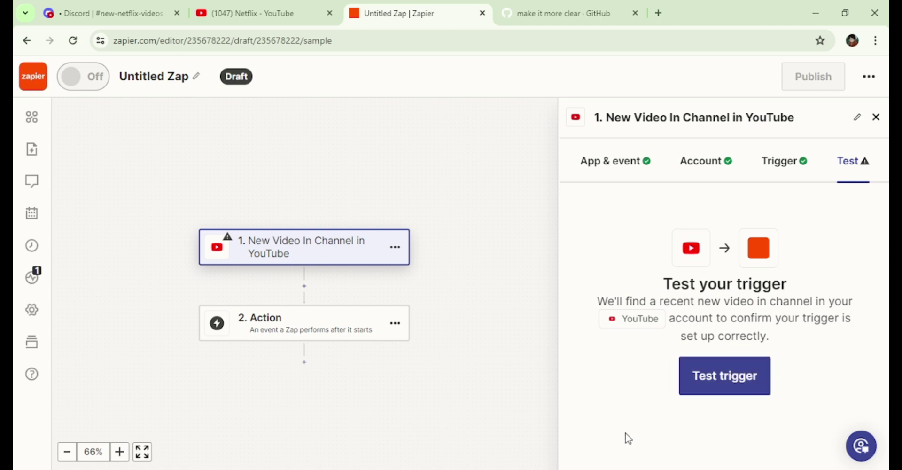
# Step: Test the YouTube trigger and compare its results with the Netflix channel's recent videos
pyautogui.click(713, 388)
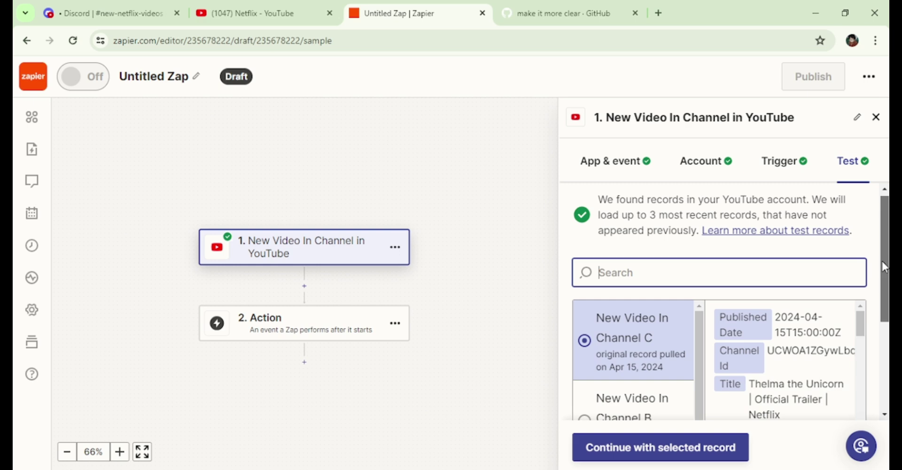
pyautogui.moveTo(878, 269); pyautogui.dragTo(885, 309)
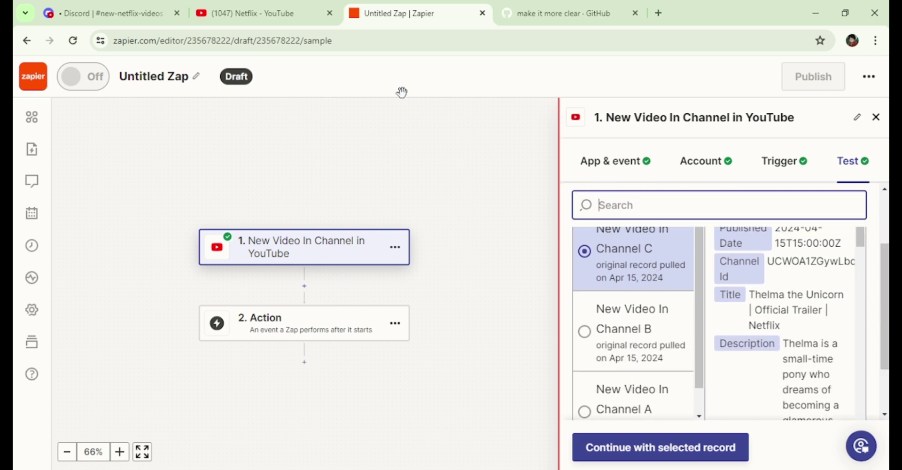
pyautogui.click(304, 19)
pyautogui.click(698, 241)
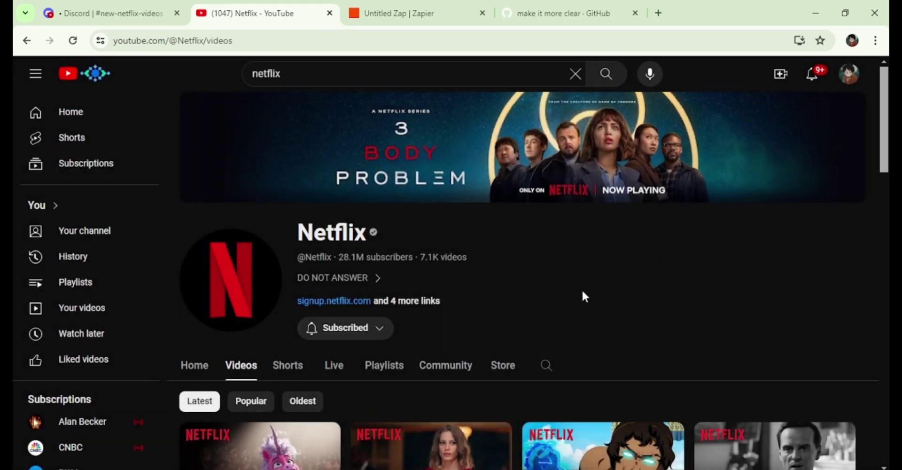
pyautogui.scroll(-3, 581, 294)
pyautogui.moveTo(317, 374)
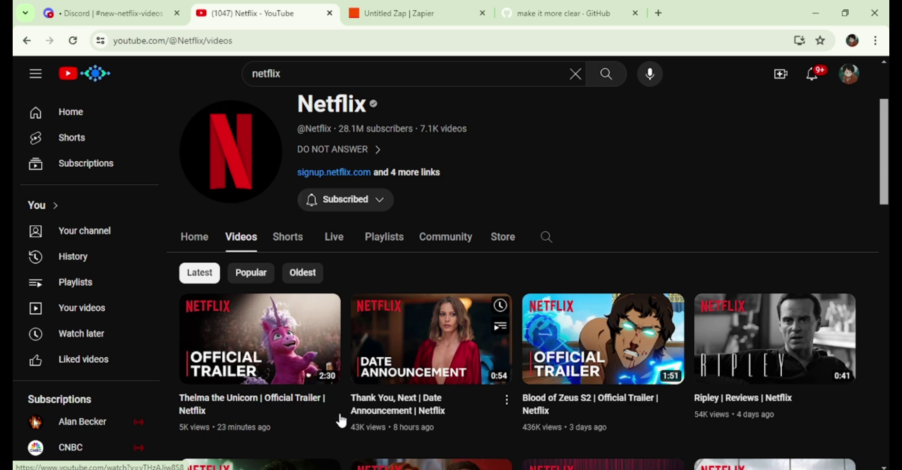
pyautogui.click(376, 17)
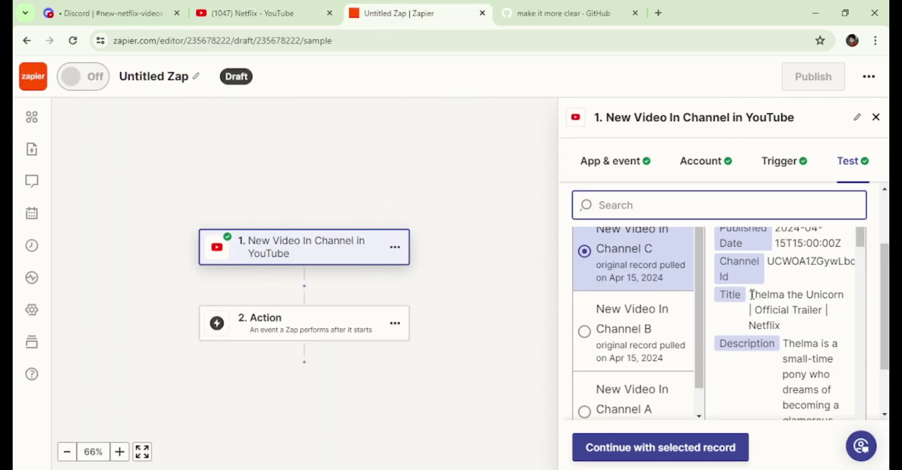
# Step: Select record C, the Thelma the Unicorn trailer, as the sample and continue
pyautogui.moveTo(752, 294); pyautogui.dragTo(784, 326)
pyautogui.click(664, 332)
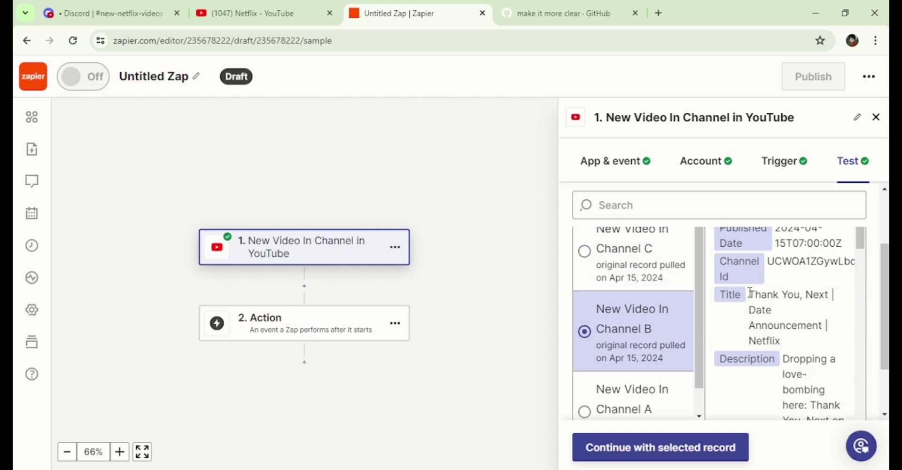
pyautogui.moveTo(750, 293); pyautogui.dragTo(795, 346)
pyautogui.click(784, 324)
pyautogui.click(653, 270)
pyautogui.scroll(2, 652, 272)
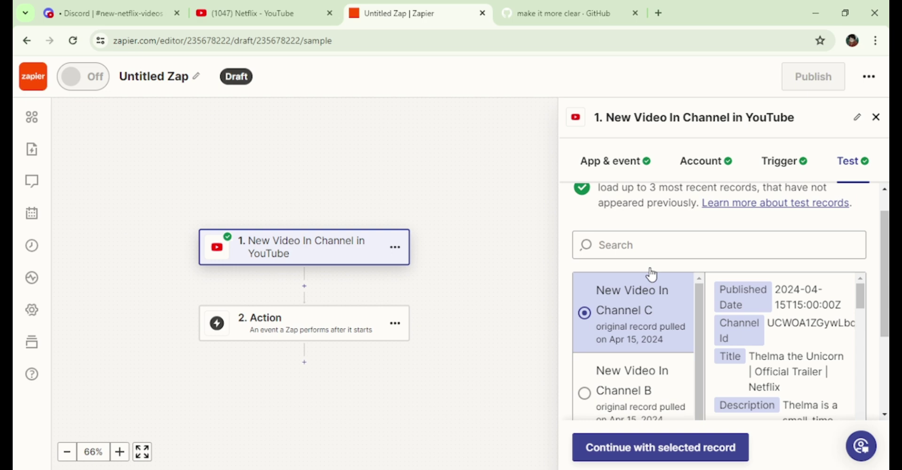
pyautogui.click(664, 447)
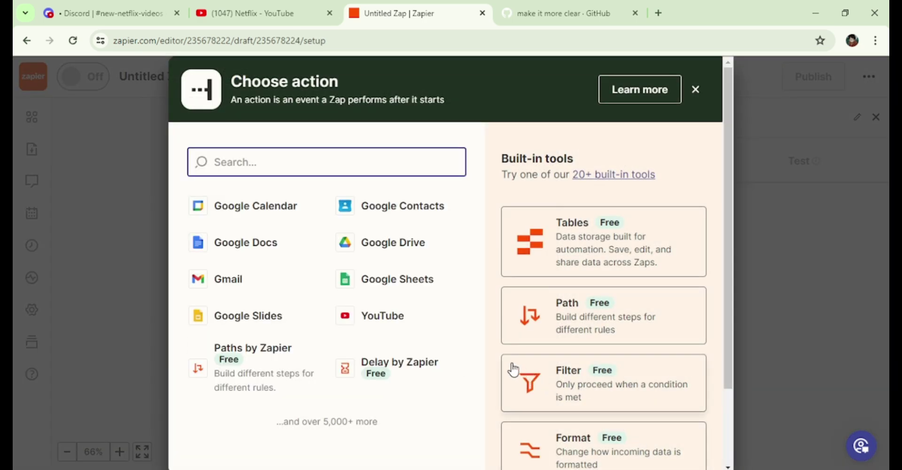
# Step: Search action apps for 'webhook' and recheck the gist's webhook script
pyautogui.moveTo(228, 85); pyautogui.dragTo(341, 83)
pyautogui.click(302, 159)
pyautogui.write('w')
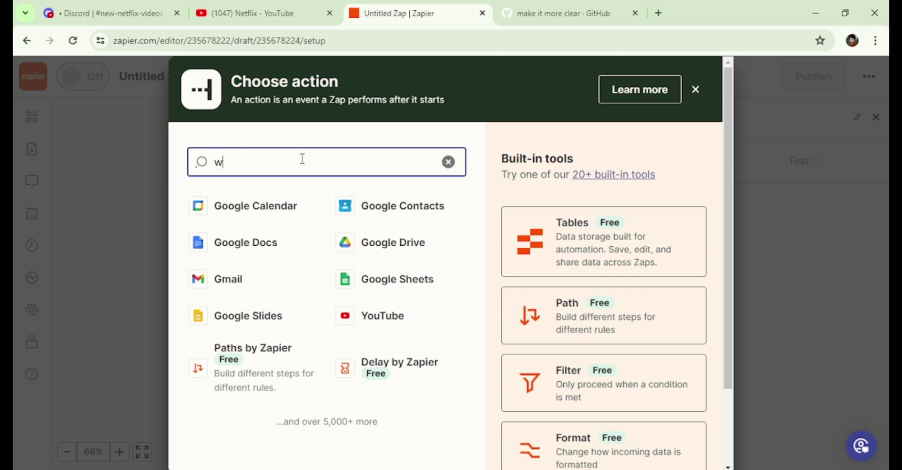
pyautogui.write('ebhook')
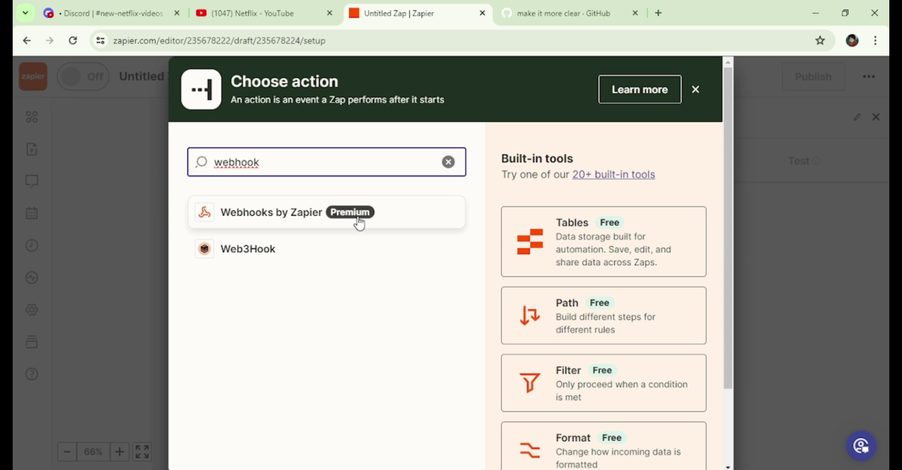
pyautogui.click(579, 19)
pyautogui.scroll(-1, 559, 111)
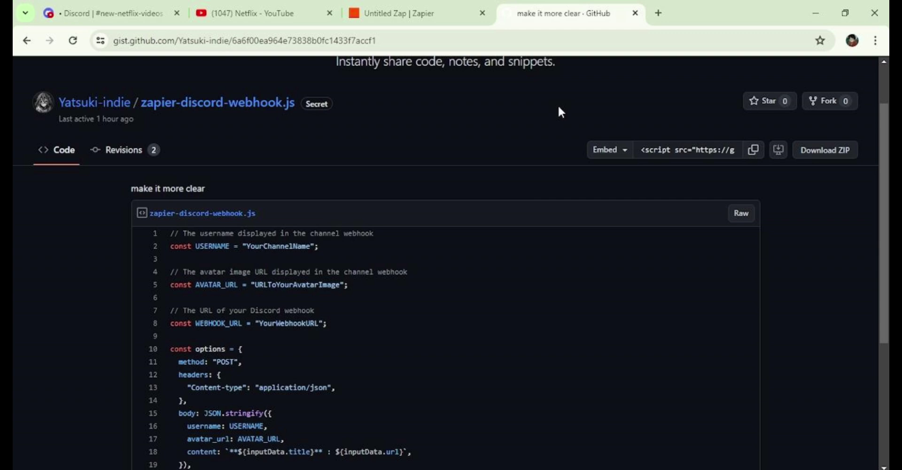
# Step: Replace the search with 'cod' and choose Code by Zapier as the action app
pyautogui.click(444, 15)
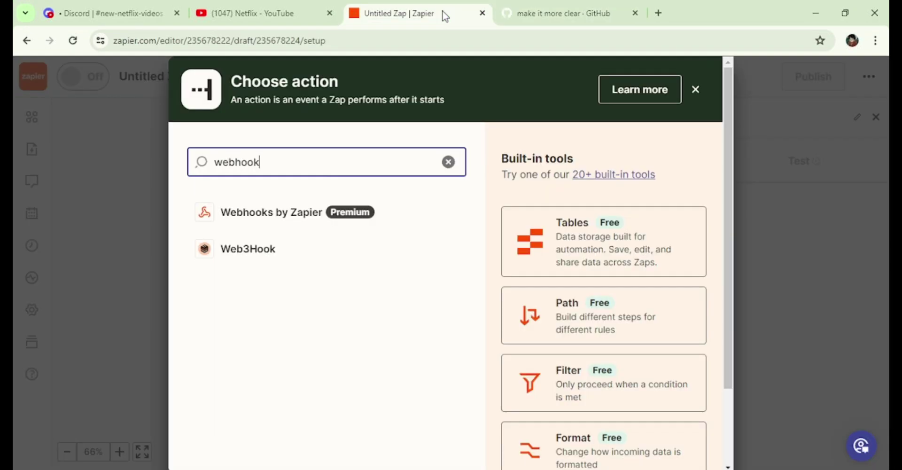
pyautogui.moveTo(350, 159); pyautogui.dragTo(173, 178)
pyautogui.write('code')
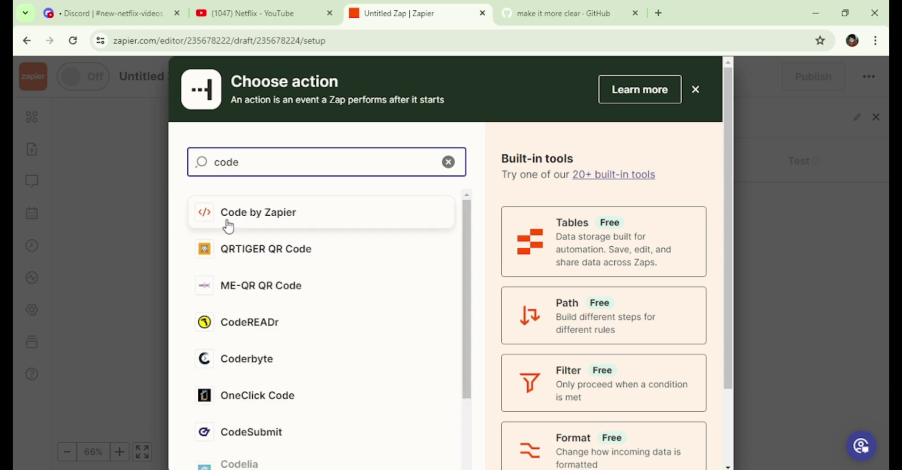
pyautogui.click(254, 221)
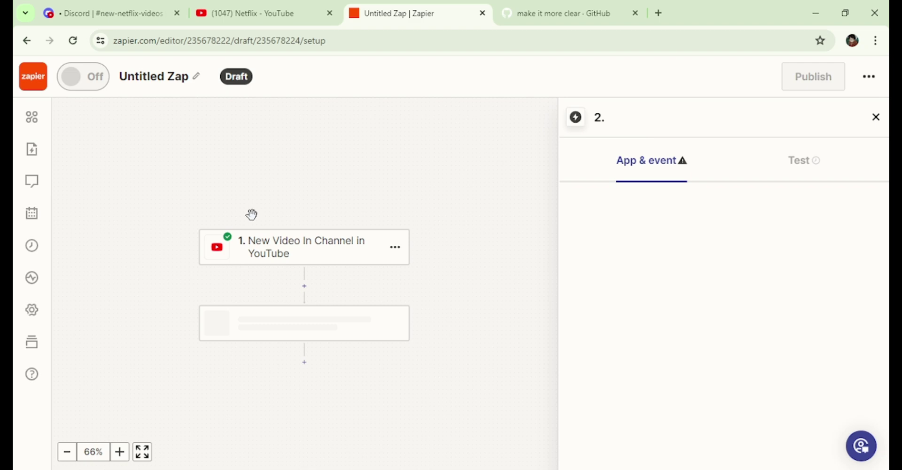
# Step: Set the Code by Zapier event to Run Javascript and continue to its Action fields
pyautogui.click(668, 277)
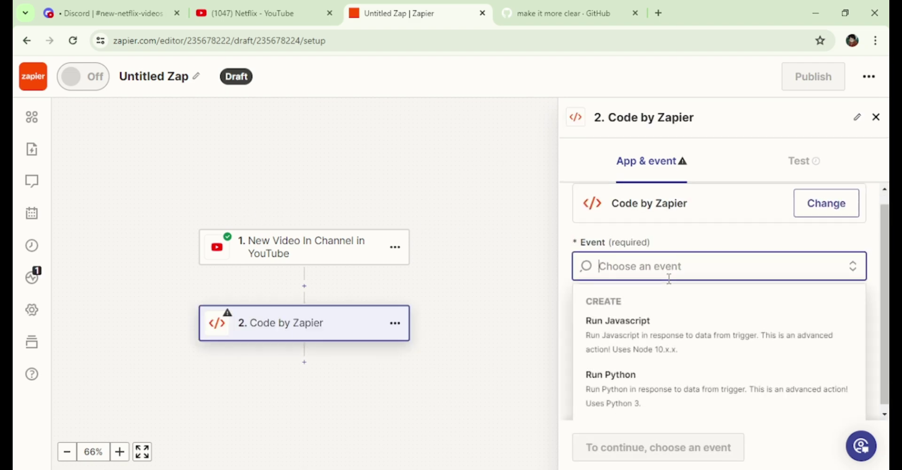
pyautogui.click(631, 348)
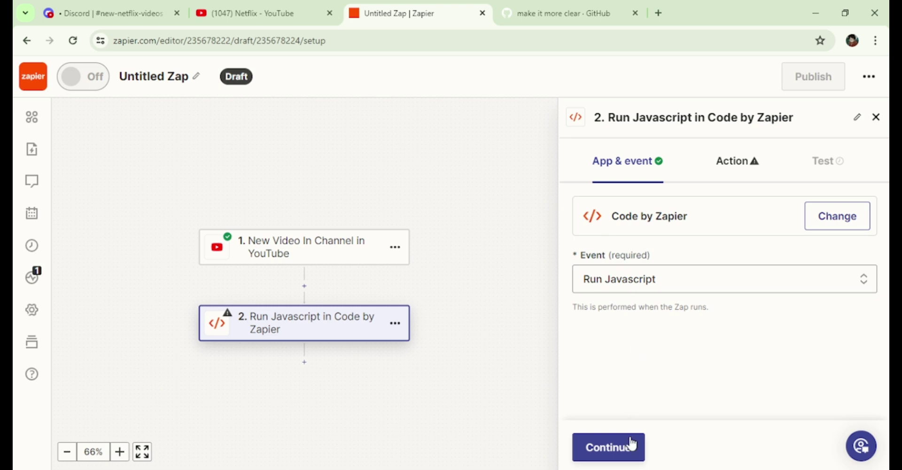
pyautogui.click(630, 446)
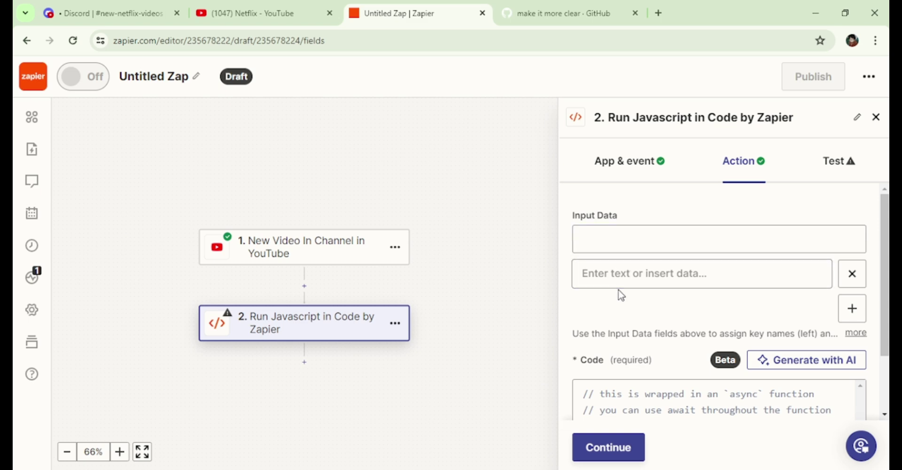
# Step: Close the bot's profile card in Discord and highlight the posted trailer title before returning to the code step
pyautogui.click(150, 17)
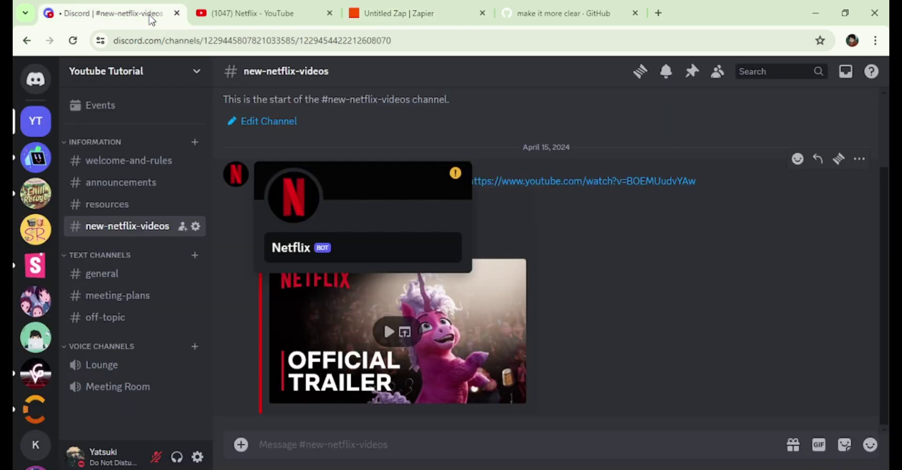
pyautogui.click(413, 130)
pyautogui.moveTo(260, 181); pyautogui.dragTo(473, 184)
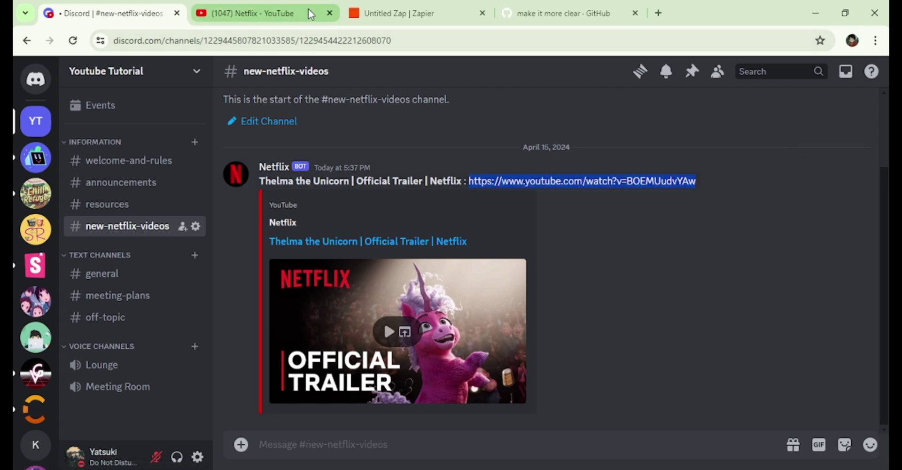
pyautogui.click(388, 10)
# Step: Add Input Data keys title mapped to the video Title and url mapped to Youtube.com URL
pyautogui.click(611, 238)
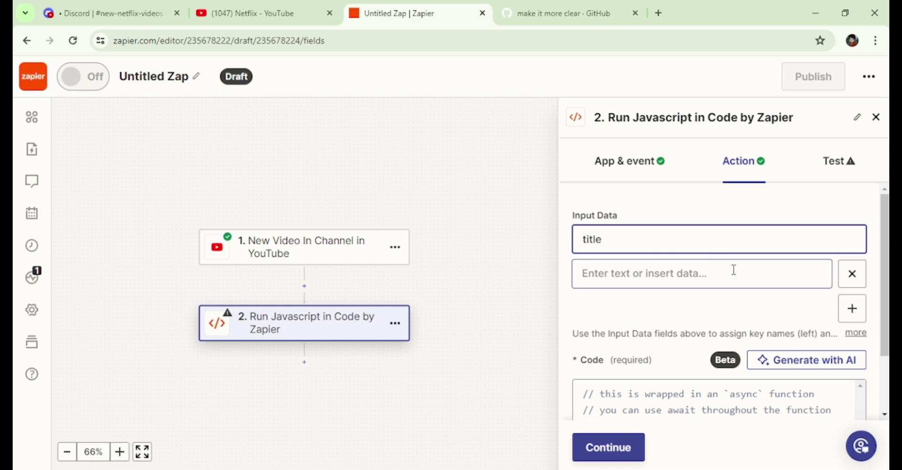
pyautogui.scroll(-1, 733, 298)
pyautogui.click(686, 210)
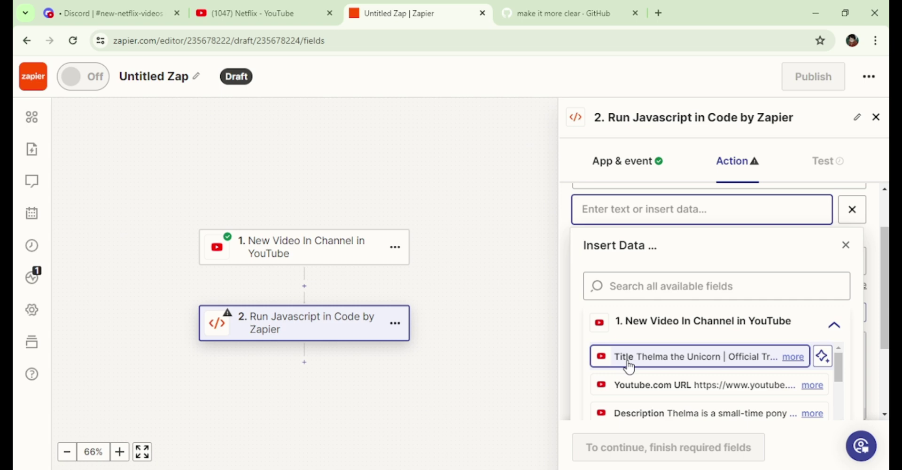
pyautogui.click(632, 357)
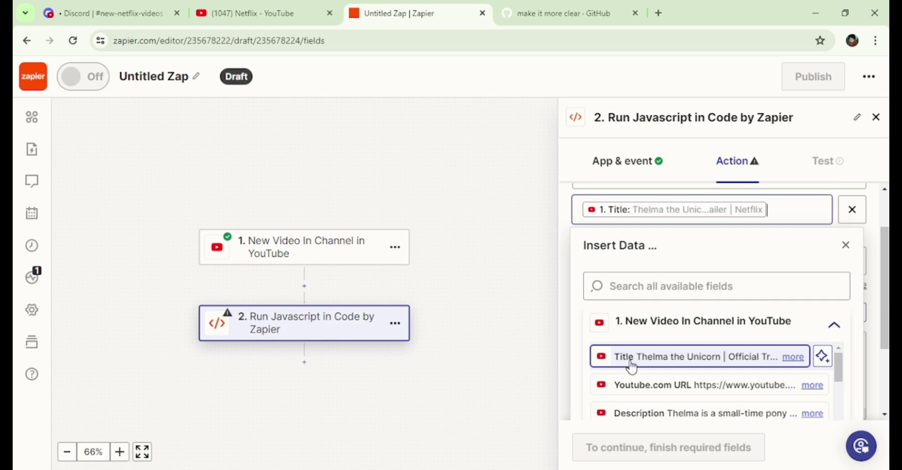
pyautogui.click(845, 245)
pyautogui.click(852, 245)
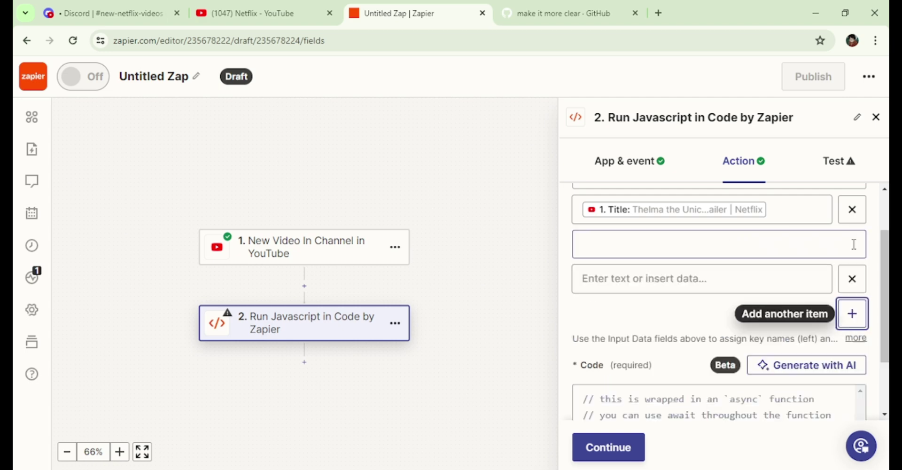
pyautogui.click(747, 244)
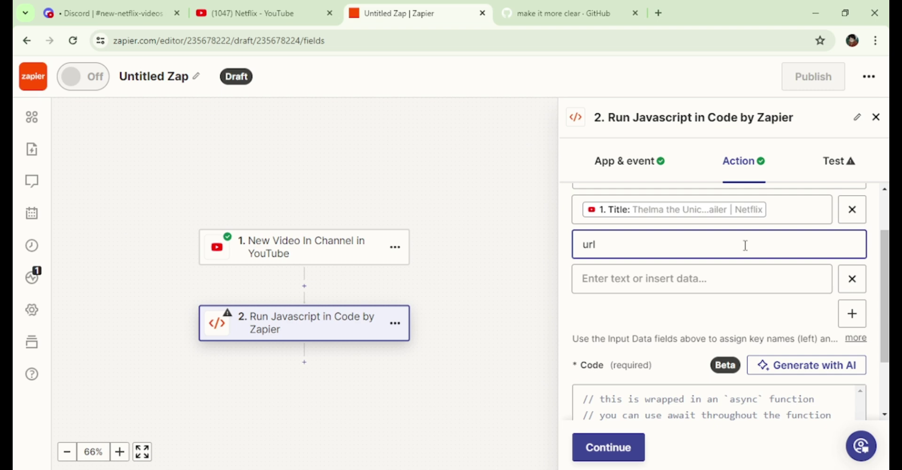
pyautogui.click(740, 283)
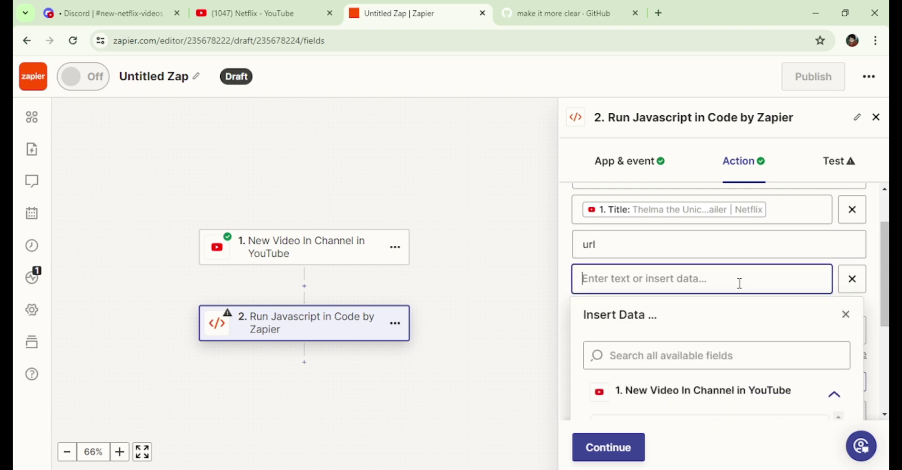
pyautogui.scroll(-1, 740, 393)
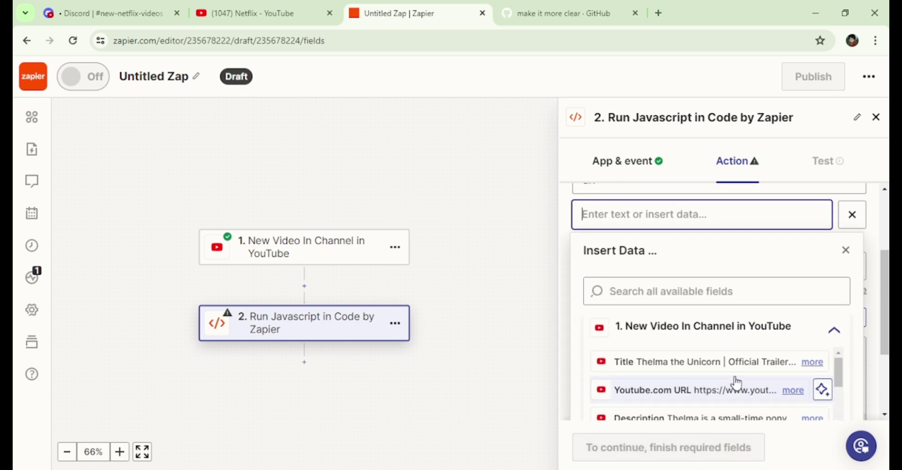
pyautogui.click(686, 400)
pyautogui.click(844, 266)
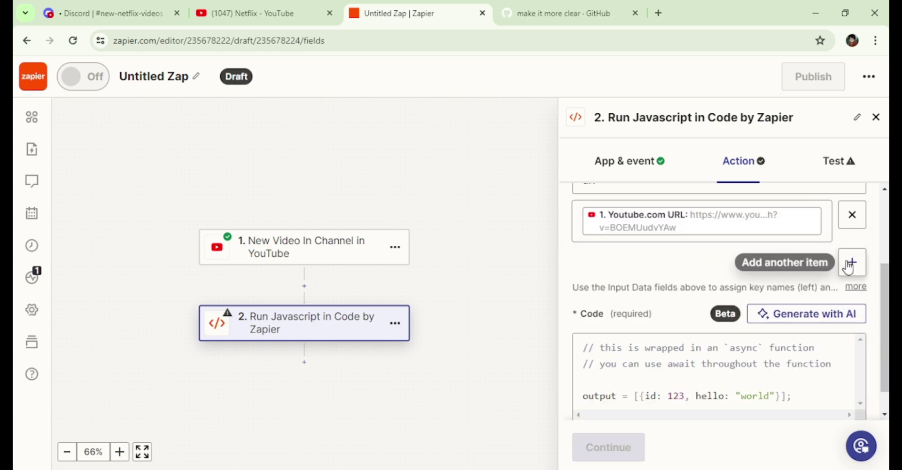
# Step: Delete all the default sample code from the code box
pyautogui.scroll(-1, 720, 283)
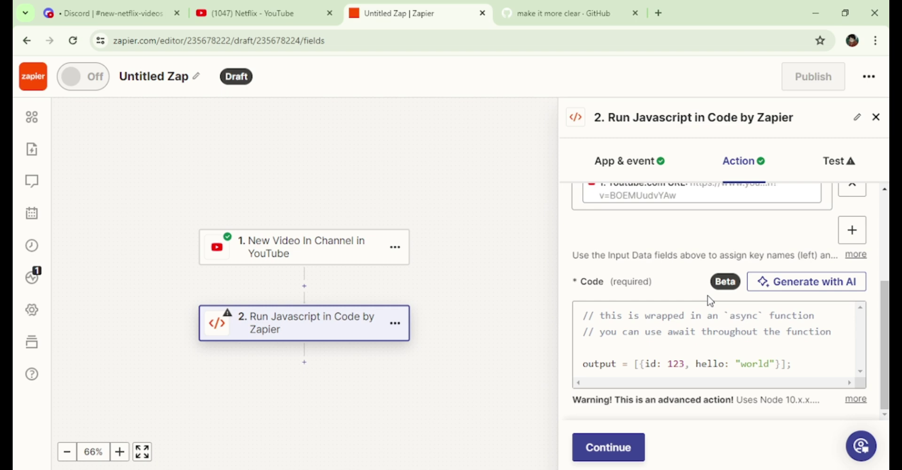
pyautogui.moveTo(799, 368); pyautogui.dragTo(584, 321)
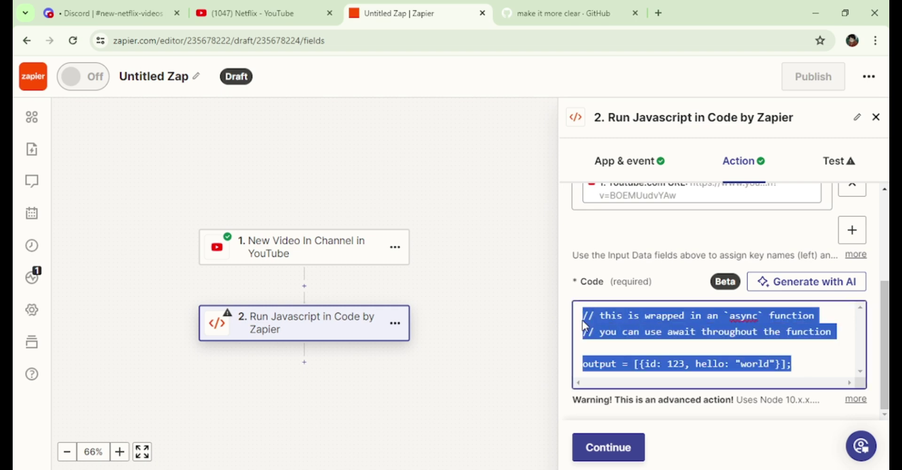
pyautogui.press('BackSpace')
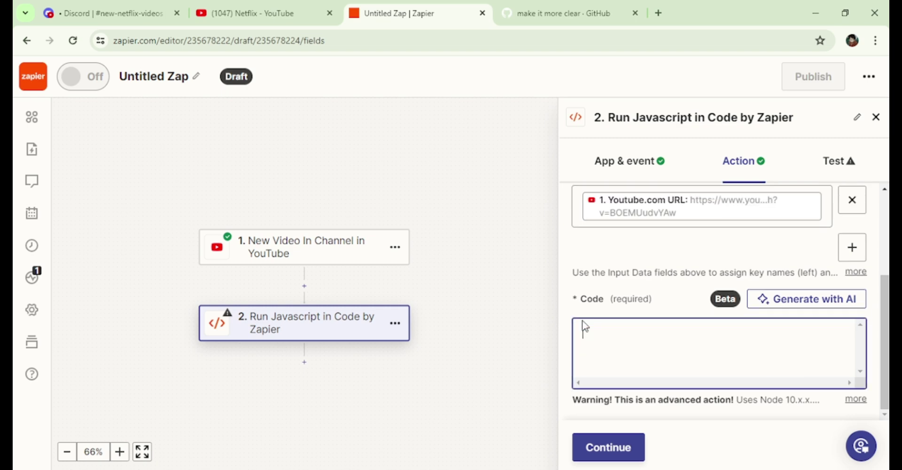
# Step: Copy the whole 24-line webhook script from the GitHub gist
pyautogui.click(554, 19)
pyautogui.scroll(-2, 179, 268)
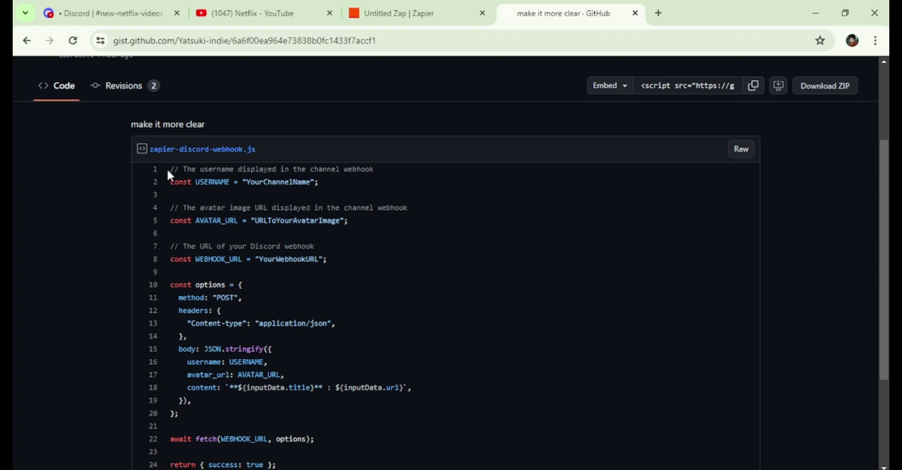
pyautogui.moveTo(168, 170); pyautogui.dragTo(291, 320)
pyautogui.scroll(-3, 244, 253)
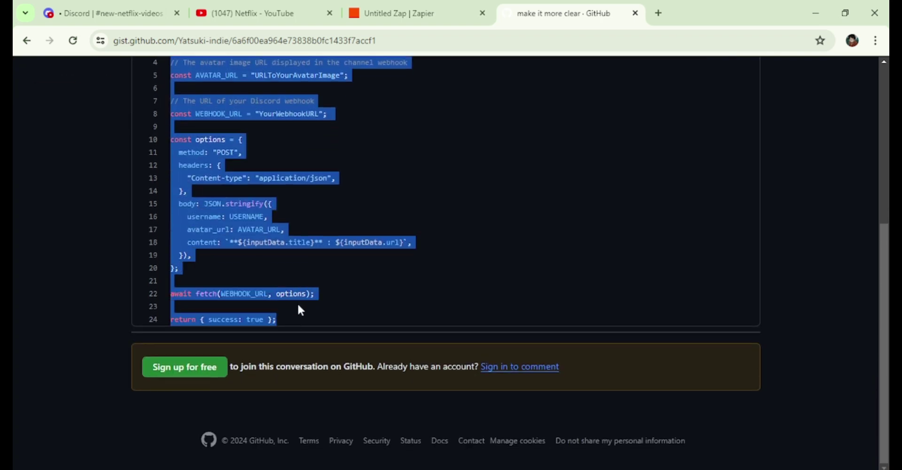
pyautogui.rightClick(270, 113)
pyautogui.click(292, 125)
# Step: Paste the webhook script into the code box and replace YourChannelName with Netflix
pyautogui.click(419, 13)
pyautogui.click(619, 328)
pyautogui.rightClick(619, 329)
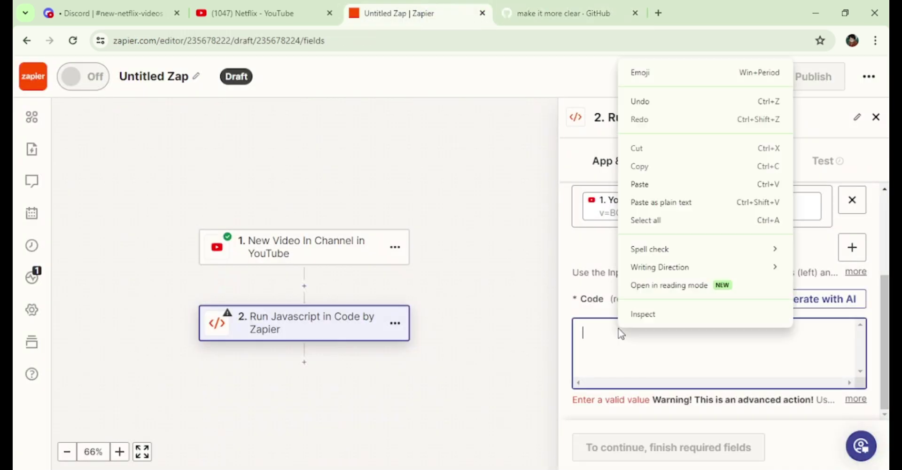
pyautogui.click(644, 185)
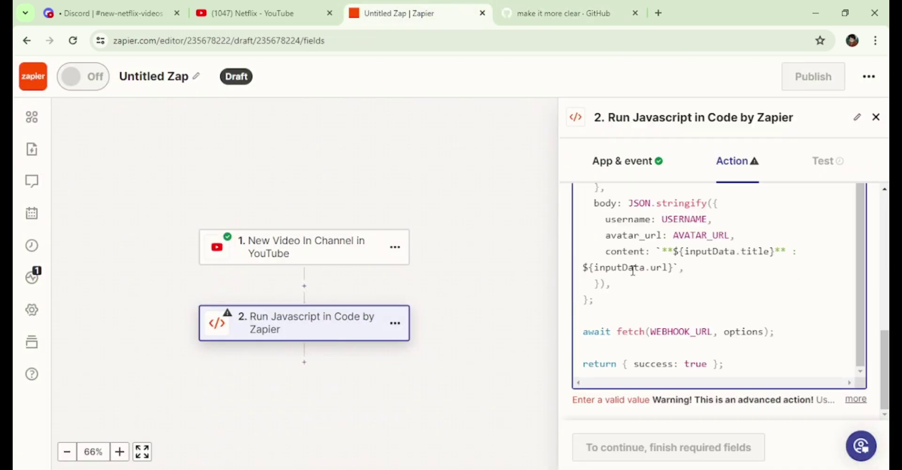
pyautogui.scroll(3, 633, 272)
pyautogui.scroll(5, 867, 276)
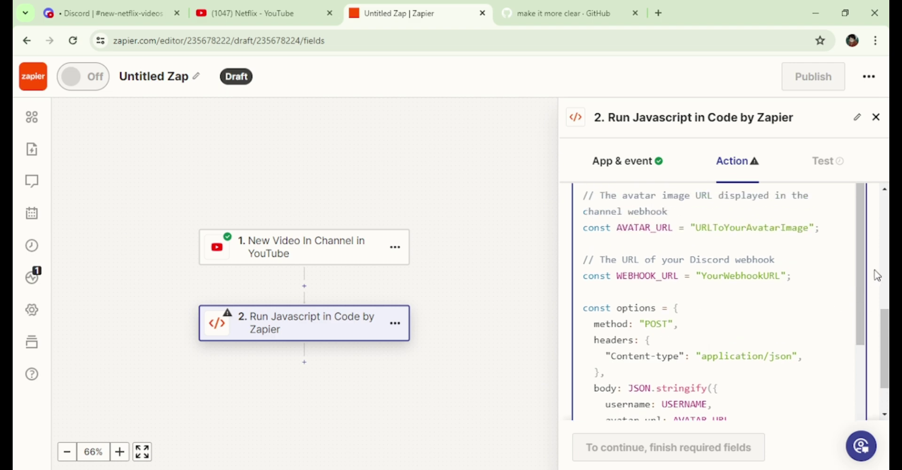
pyautogui.scroll(2, 804, 281)
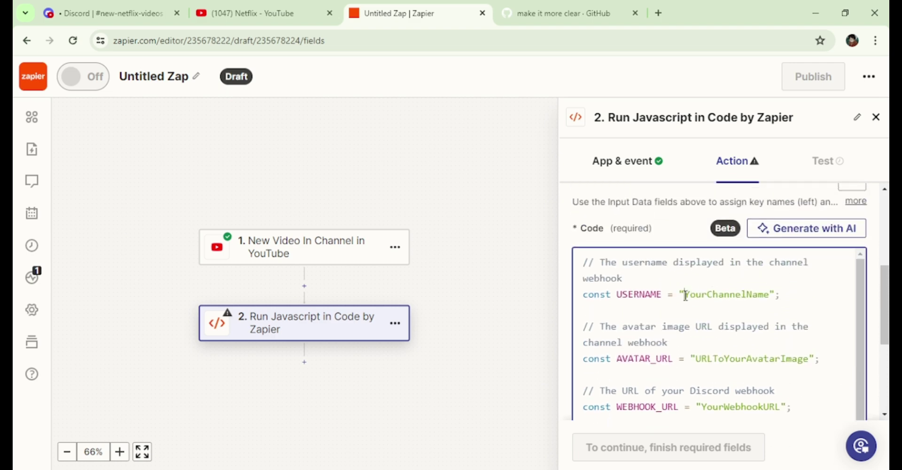
pyautogui.moveTo(685, 295); pyautogui.dragTo(769, 295)
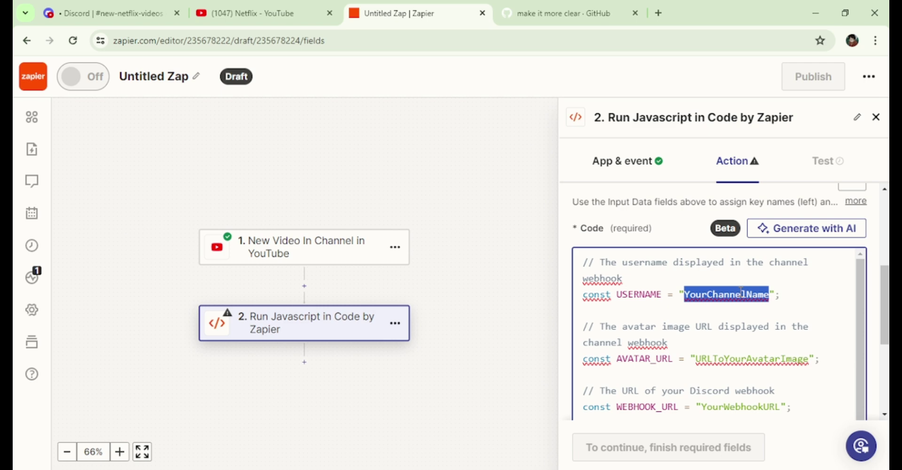
pyautogui.write('Netflix')
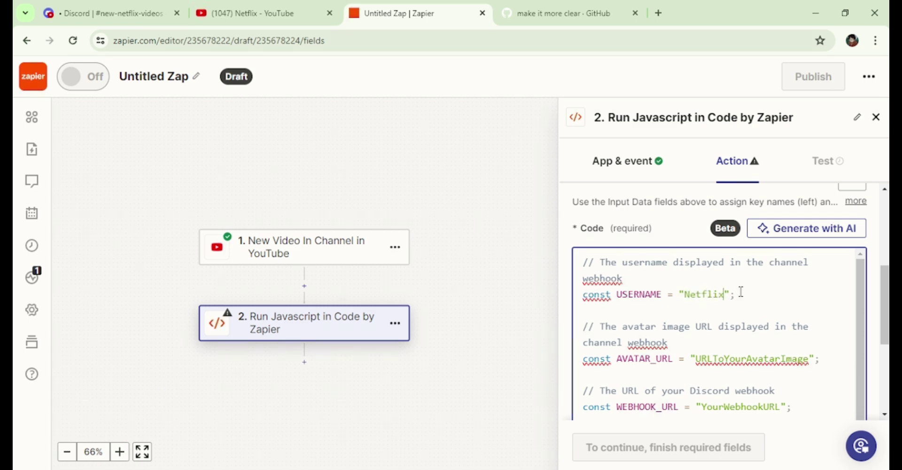
# Step: Set AVATAR_URL to the Netflix YouTube channel's avatar image address
pyautogui.moveTo(698, 360); pyautogui.dragTo(811, 361)
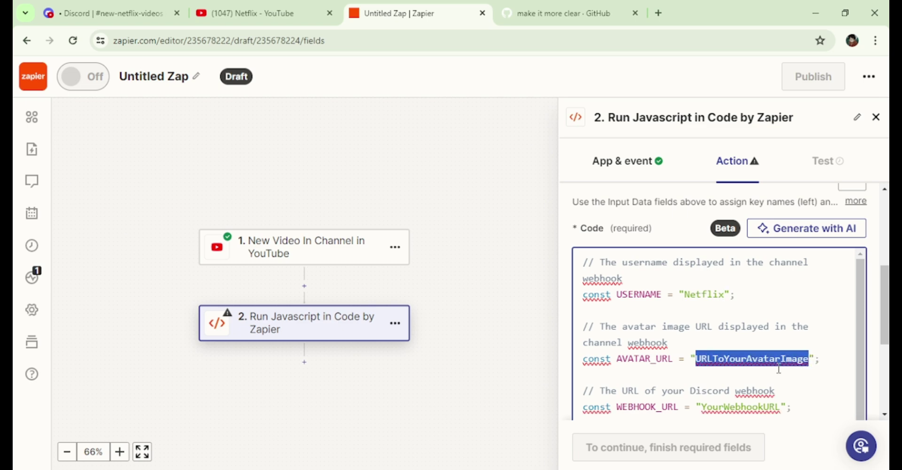
pyautogui.click(298, 17)
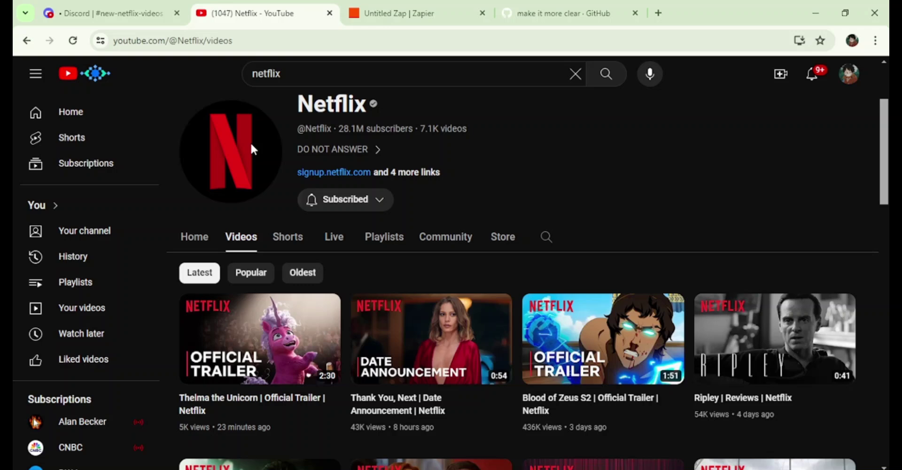
pyautogui.rightClick(241, 148)
pyautogui.click(268, 216)
pyautogui.click(364, 21)
pyautogui.moveTo(696, 358); pyautogui.dragTo(810, 358)
pyautogui.hotkey('ctrl', 'v')
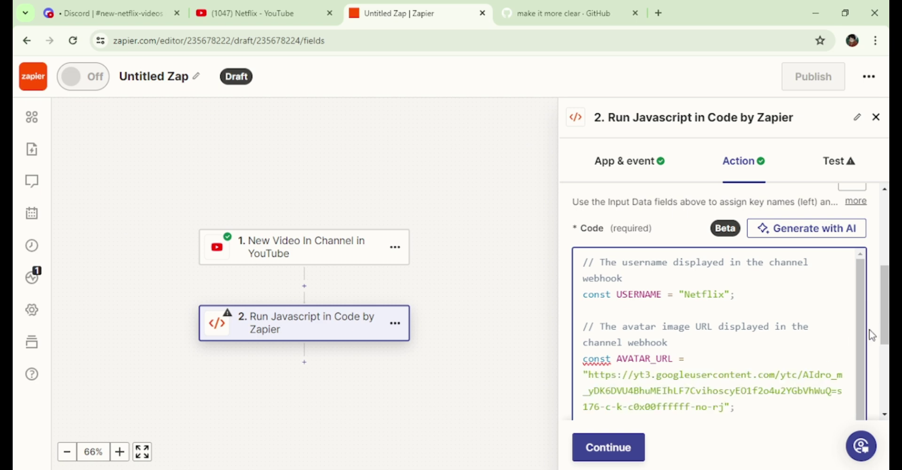
pyautogui.scroll(-3, 869, 334)
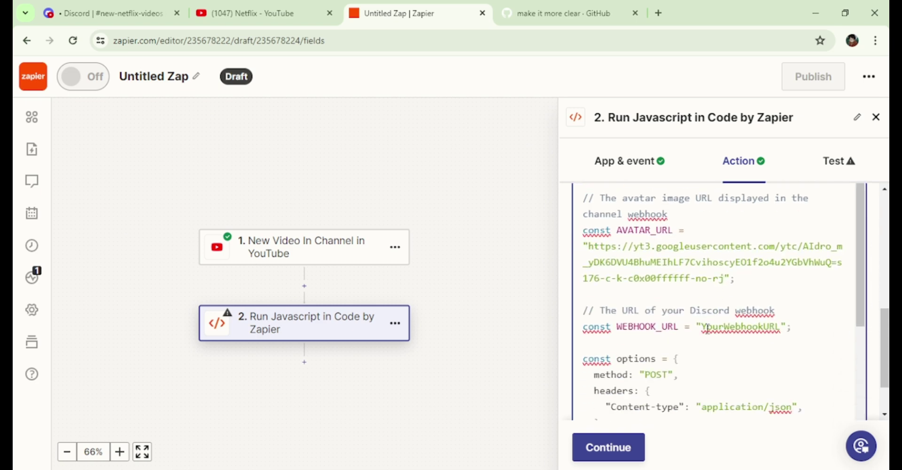
pyautogui.moveTo(701, 329); pyautogui.dragTo(778, 330)
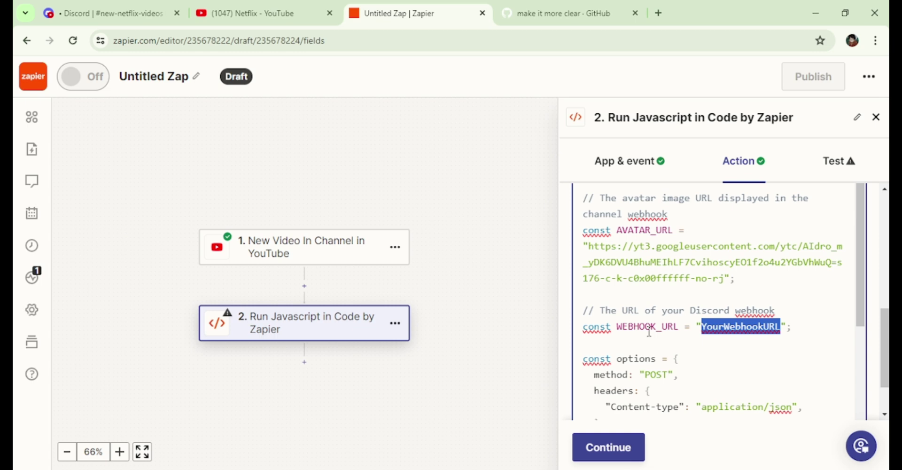
# Step: Add a new webhook to #new-netflix-videos via channel Integrations and copy its URL
pyautogui.click(125, 14)
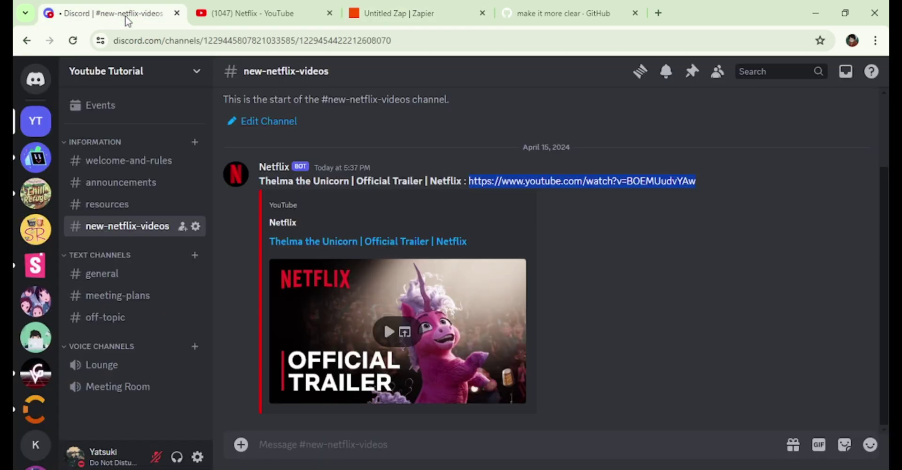
pyautogui.click(196, 226)
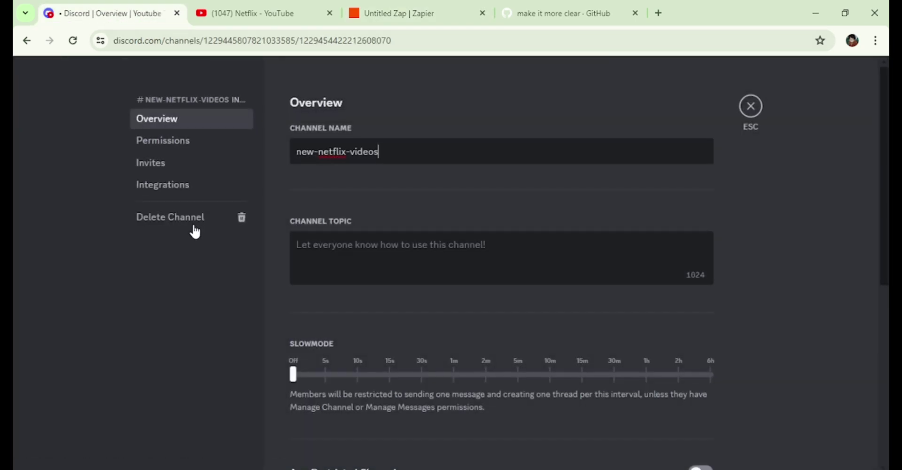
pyautogui.click(168, 185)
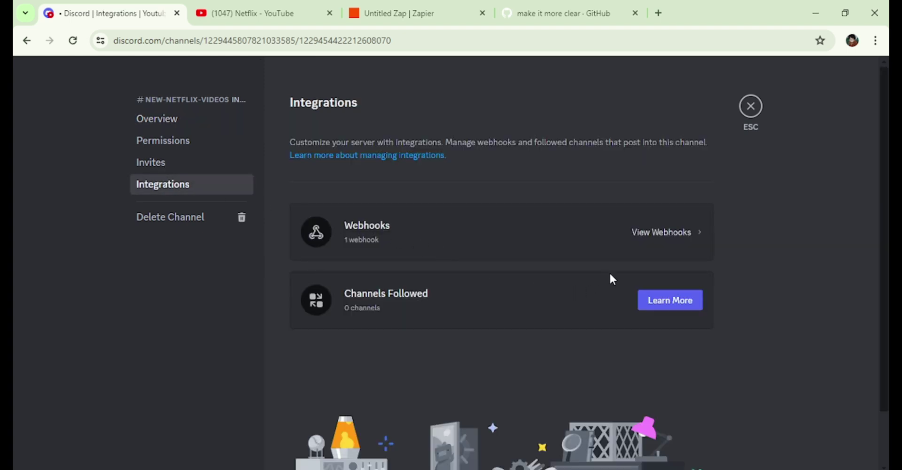
pyautogui.click(624, 256)
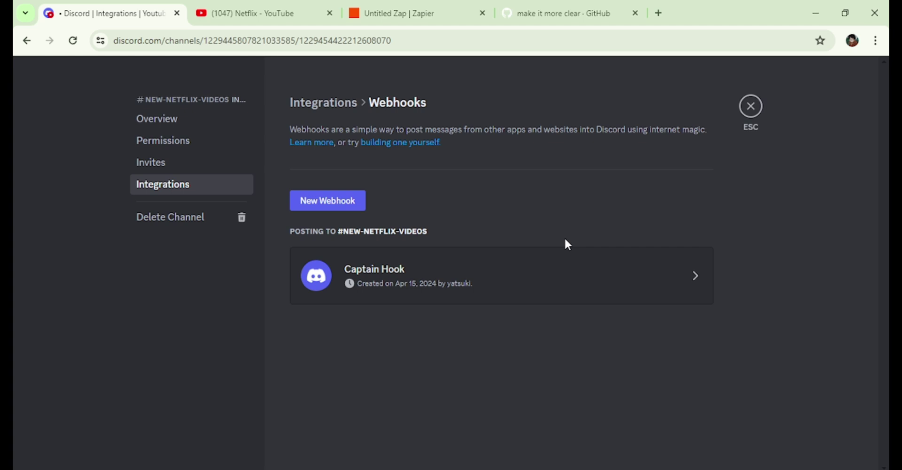
pyautogui.click(332, 206)
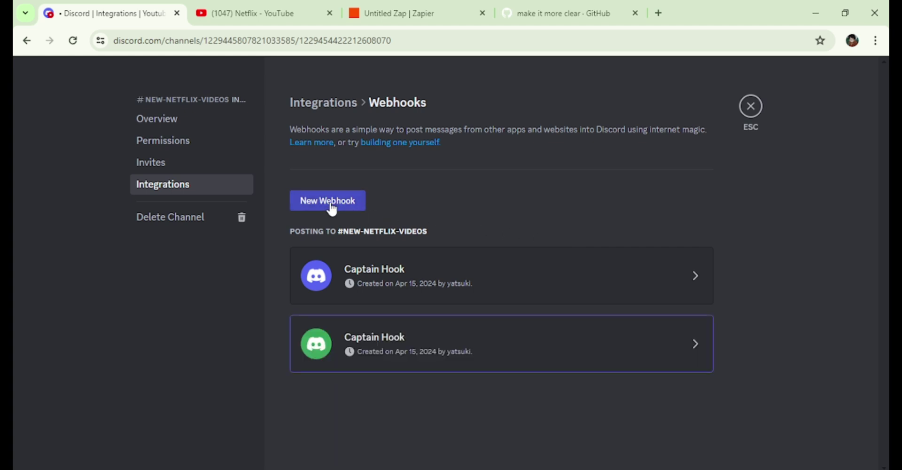
pyautogui.click(446, 365)
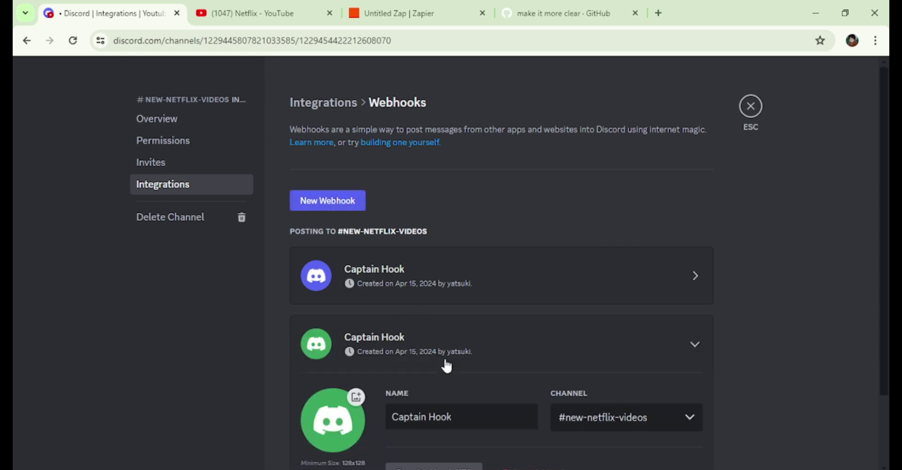
pyautogui.scroll(-2, 447, 366)
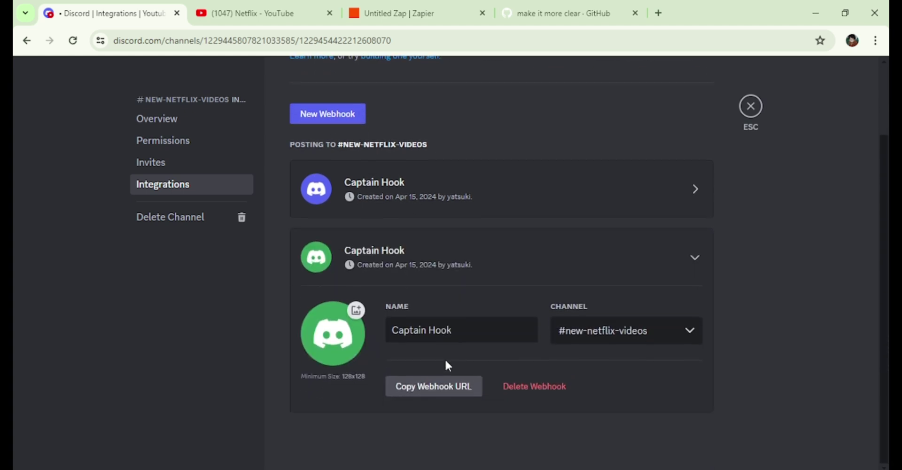
pyautogui.click(443, 386)
# Step: Replace the YourWebhookURL placeholder in the code with the copied Discord webhook URL
pyautogui.click(753, 107)
pyautogui.click(390, 15)
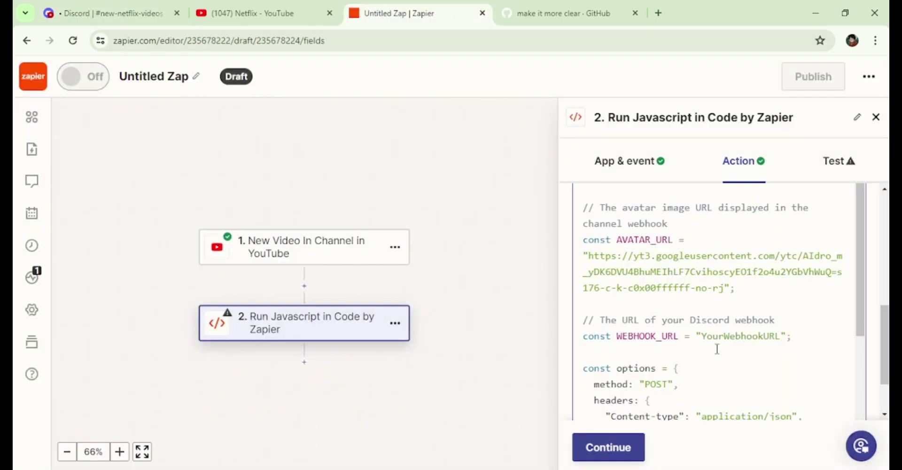
pyautogui.moveTo(701, 335); pyautogui.dragTo(780, 335)
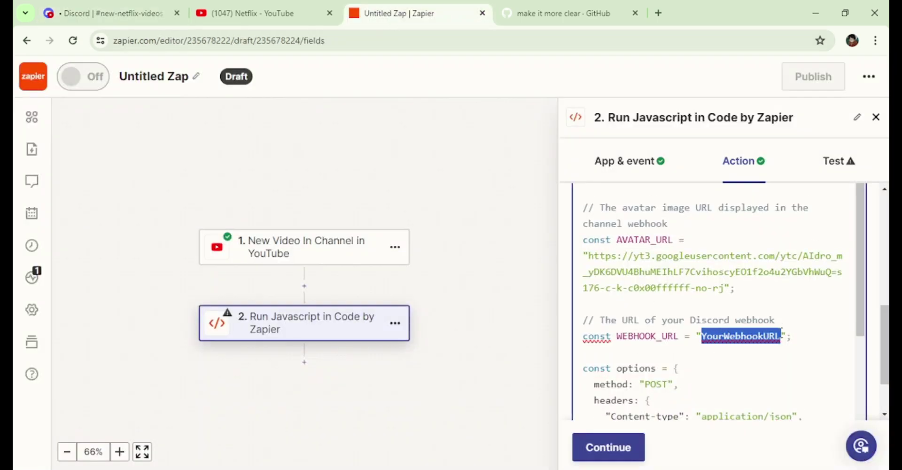
pyautogui.hotkey('ctrl', 'v')
# Step: Test the JavaScript step and confirm the trailer message appeared in #new-netflix-videos
pyautogui.scroll(-1, 731, 335)
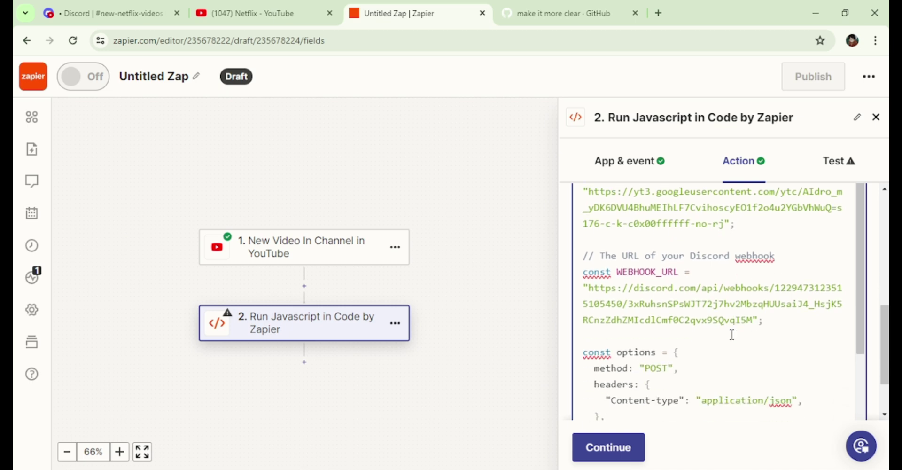
pyautogui.click(637, 448)
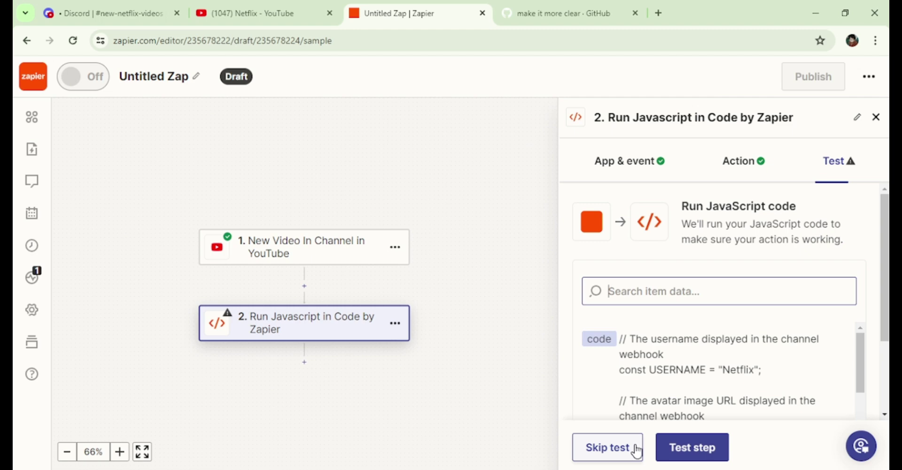
pyautogui.scroll(-3, 670, 371)
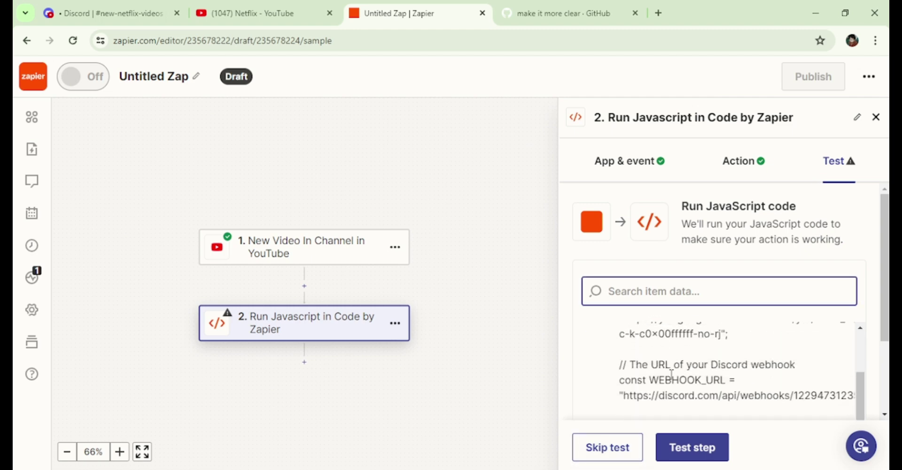
pyautogui.click(696, 449)
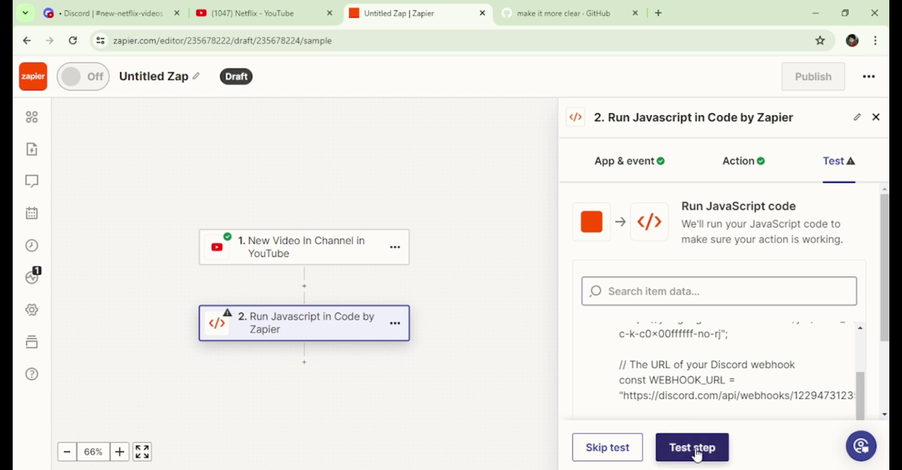
pyautogui.click(141, 14)
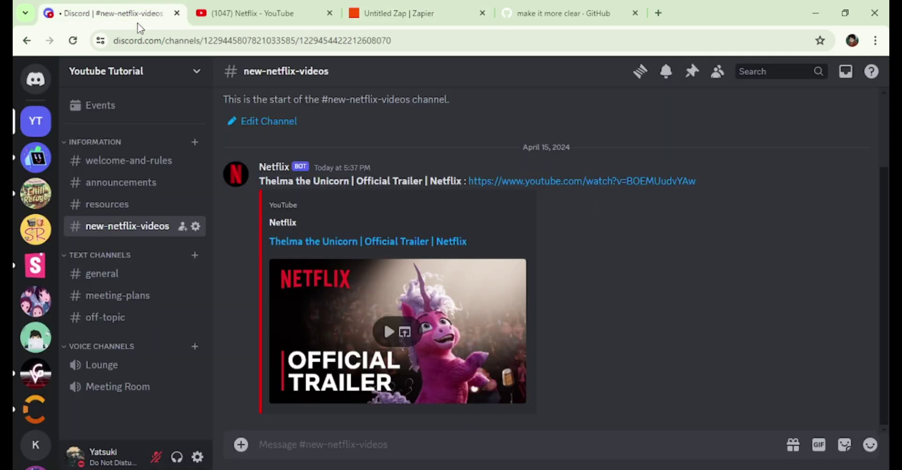
pyautogui.scroll(5, 591, 326)
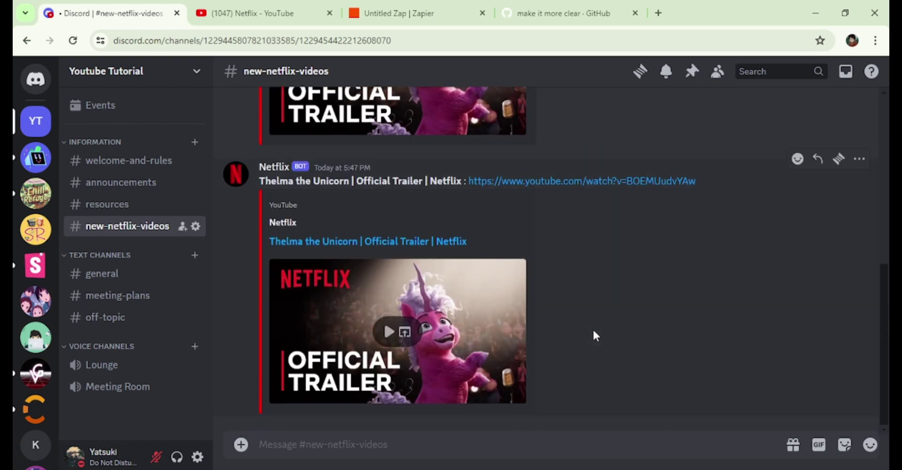
pyautogui.scroll(5, 594, 335)
pyautogui.scroll(-5, 594, 334)
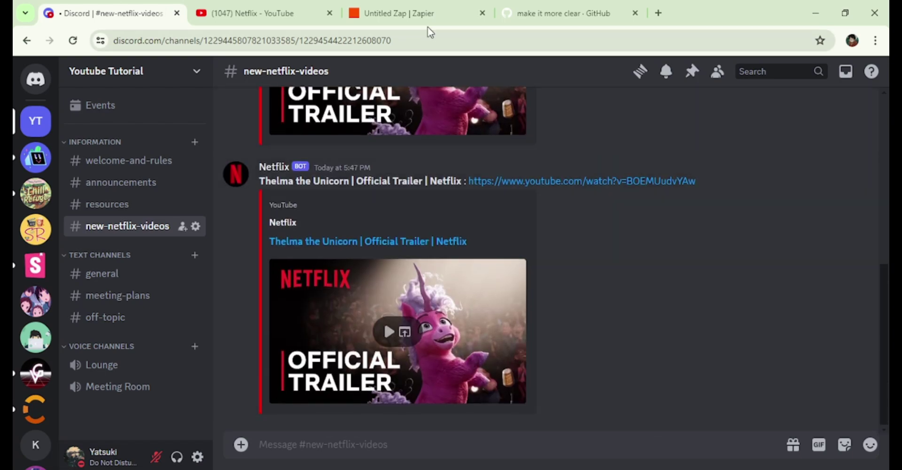
# Step: Publish the Zap as version v1, dismissing the celebration message and step details panel
pyautogui.click(421, 21)
pyautogui.scroll(-1, 709, 404)
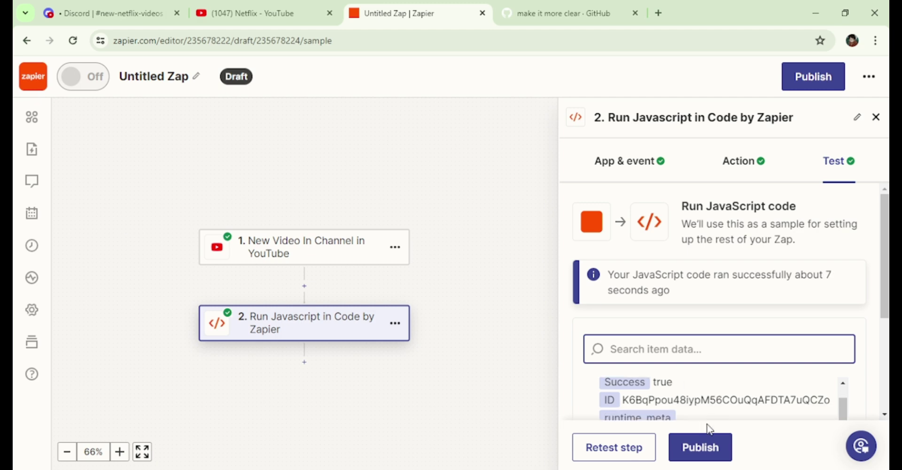
pyautogui.click(702, 448)
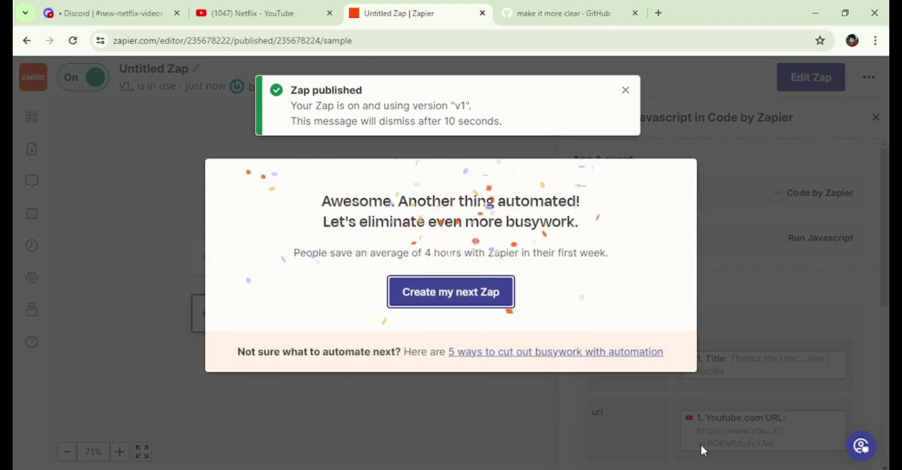
pyautogui.click(726, 256)
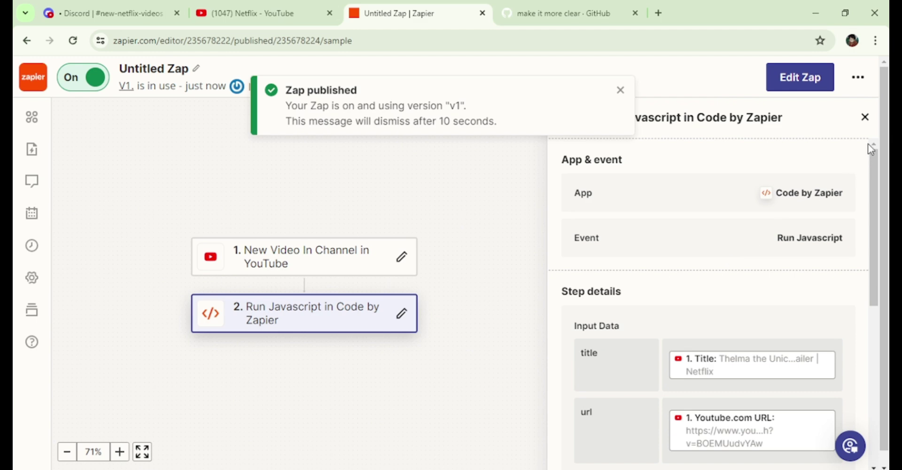
pyautogui.click(865, 118)
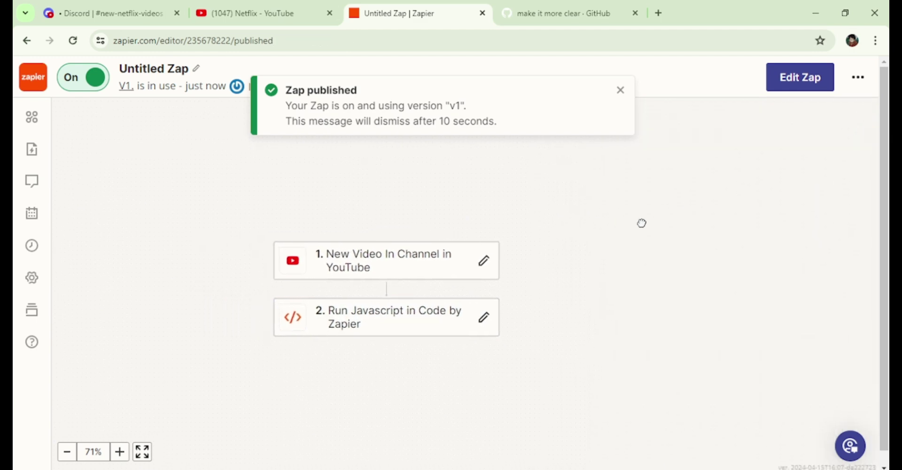